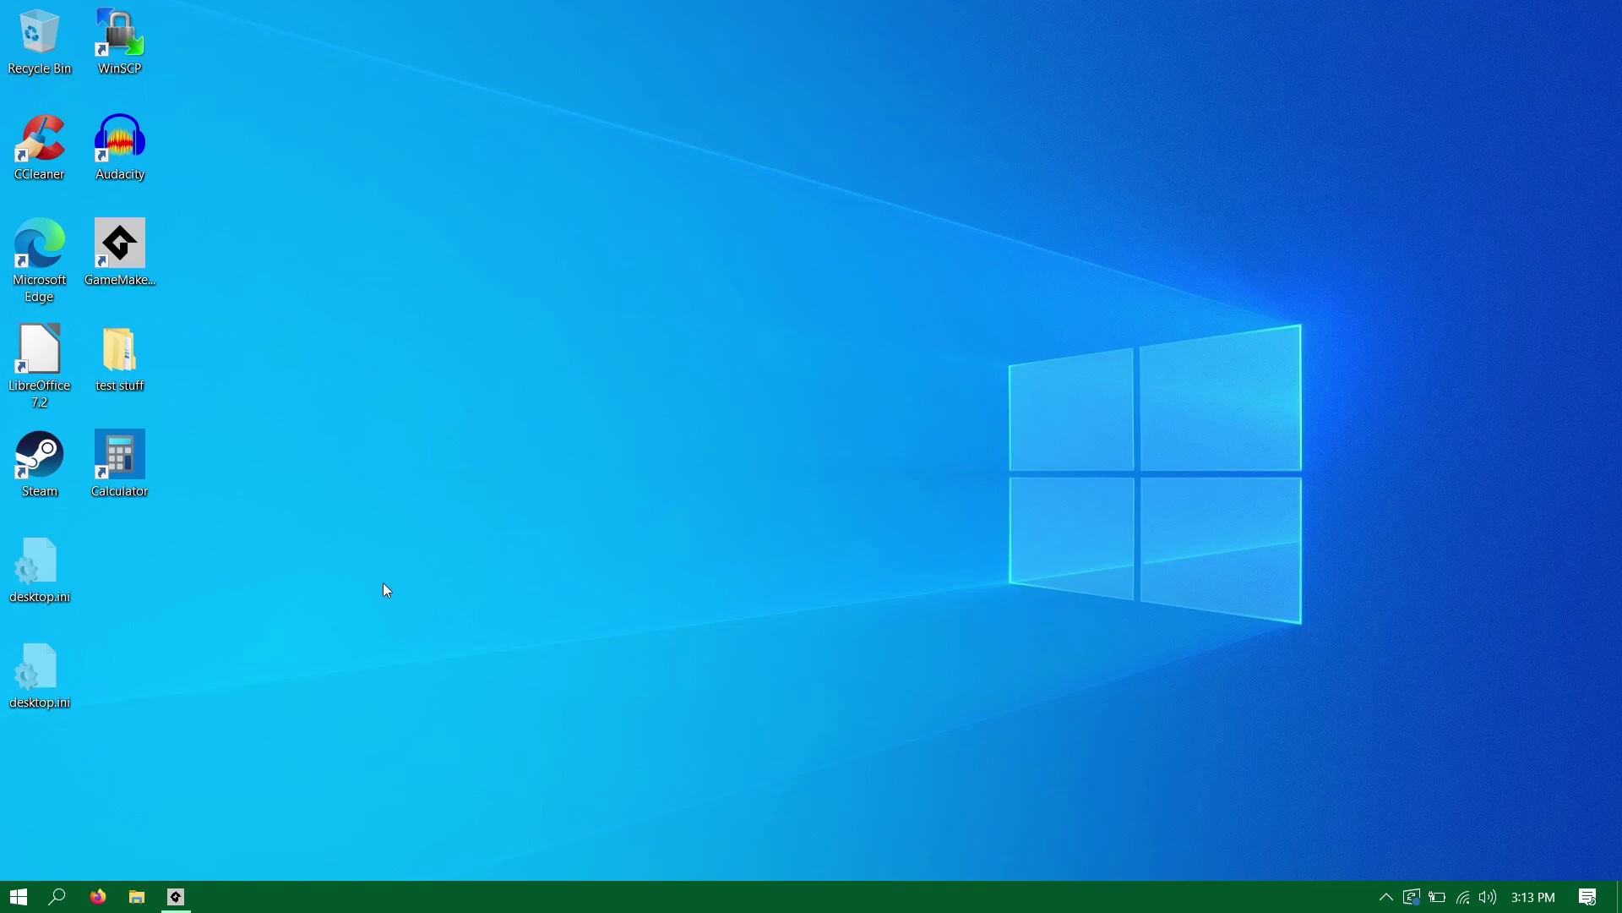
Step: Launch GameMaker Beta from its desktop shortcut to reach the start page
left_click(176, 898)
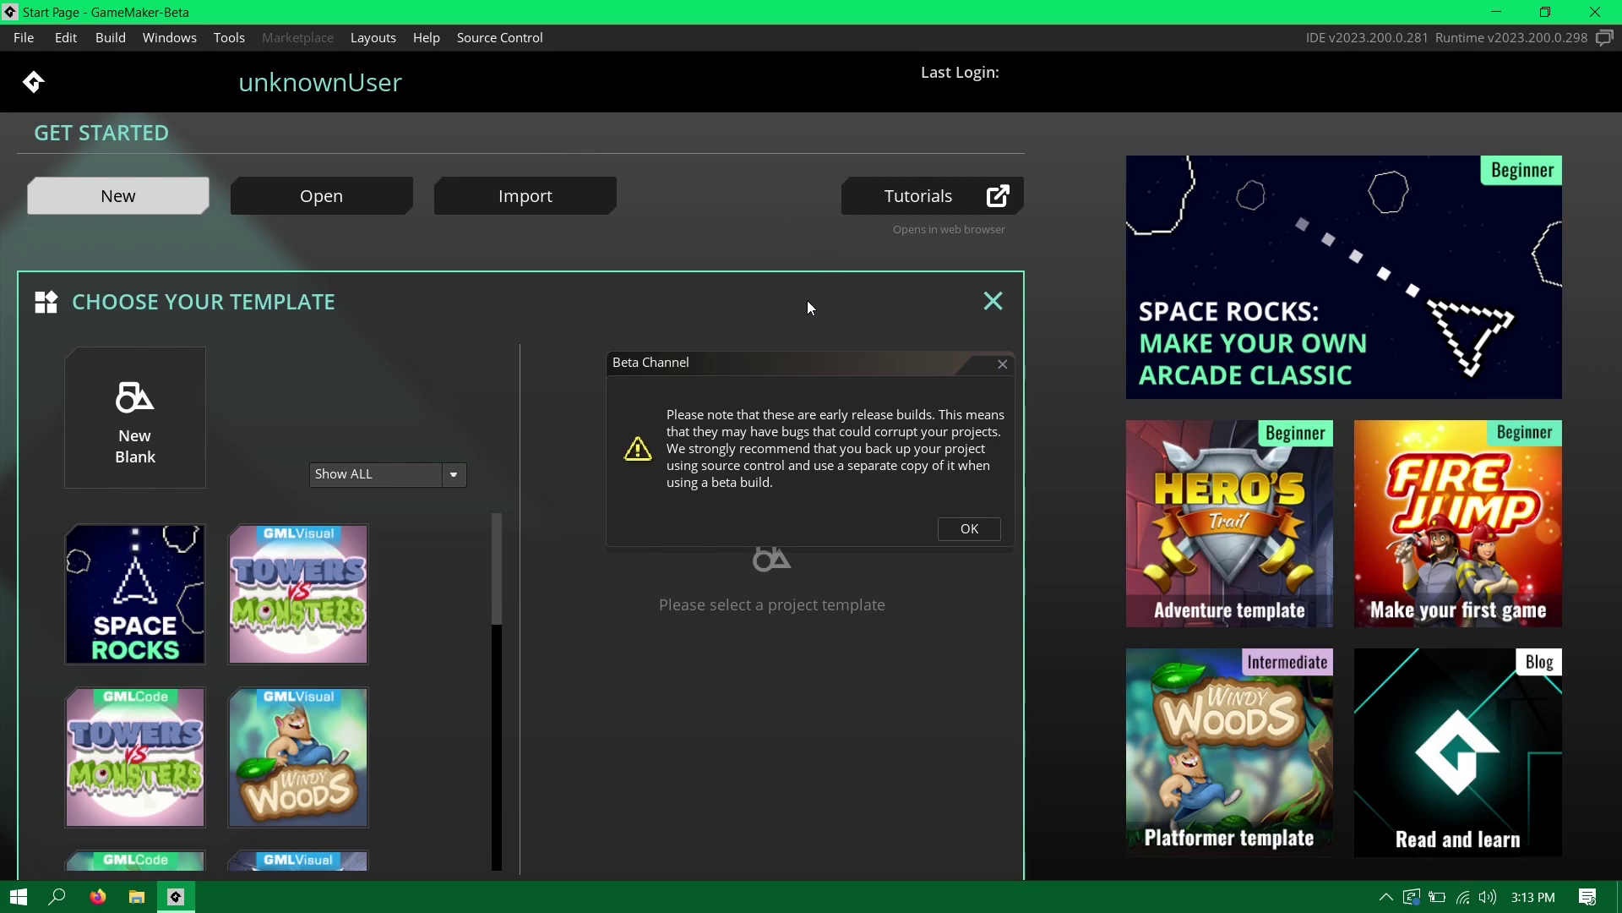
Step: Dismiss the Beta Channel notice and create a New Blank project named 'test'
left_click(967, 529)
left_click(165, 416)
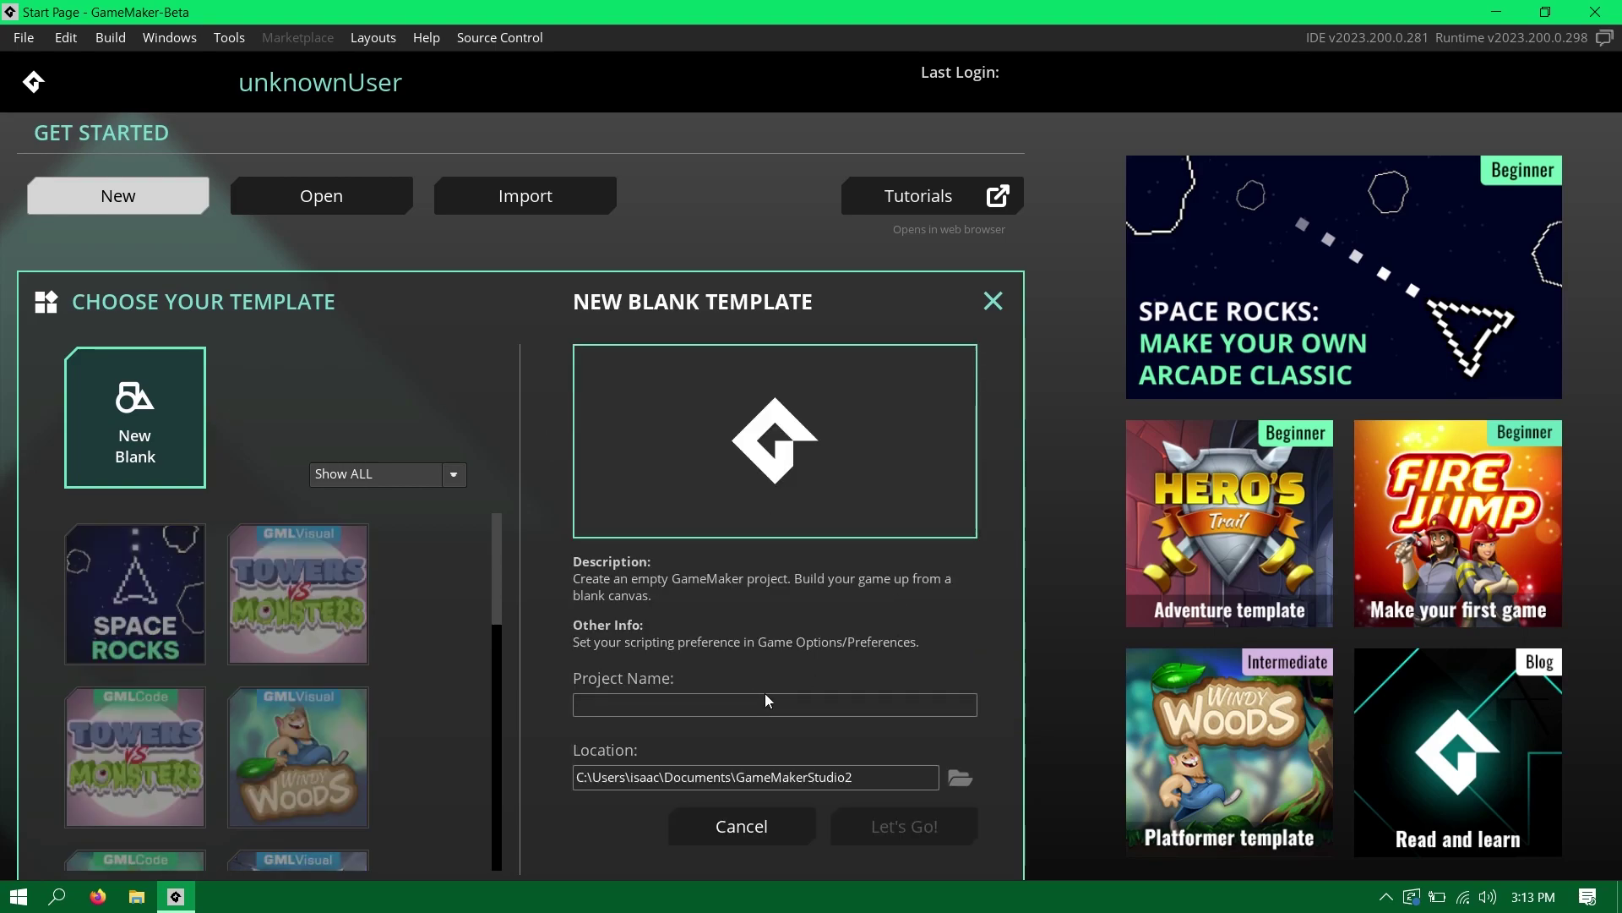
type("test")
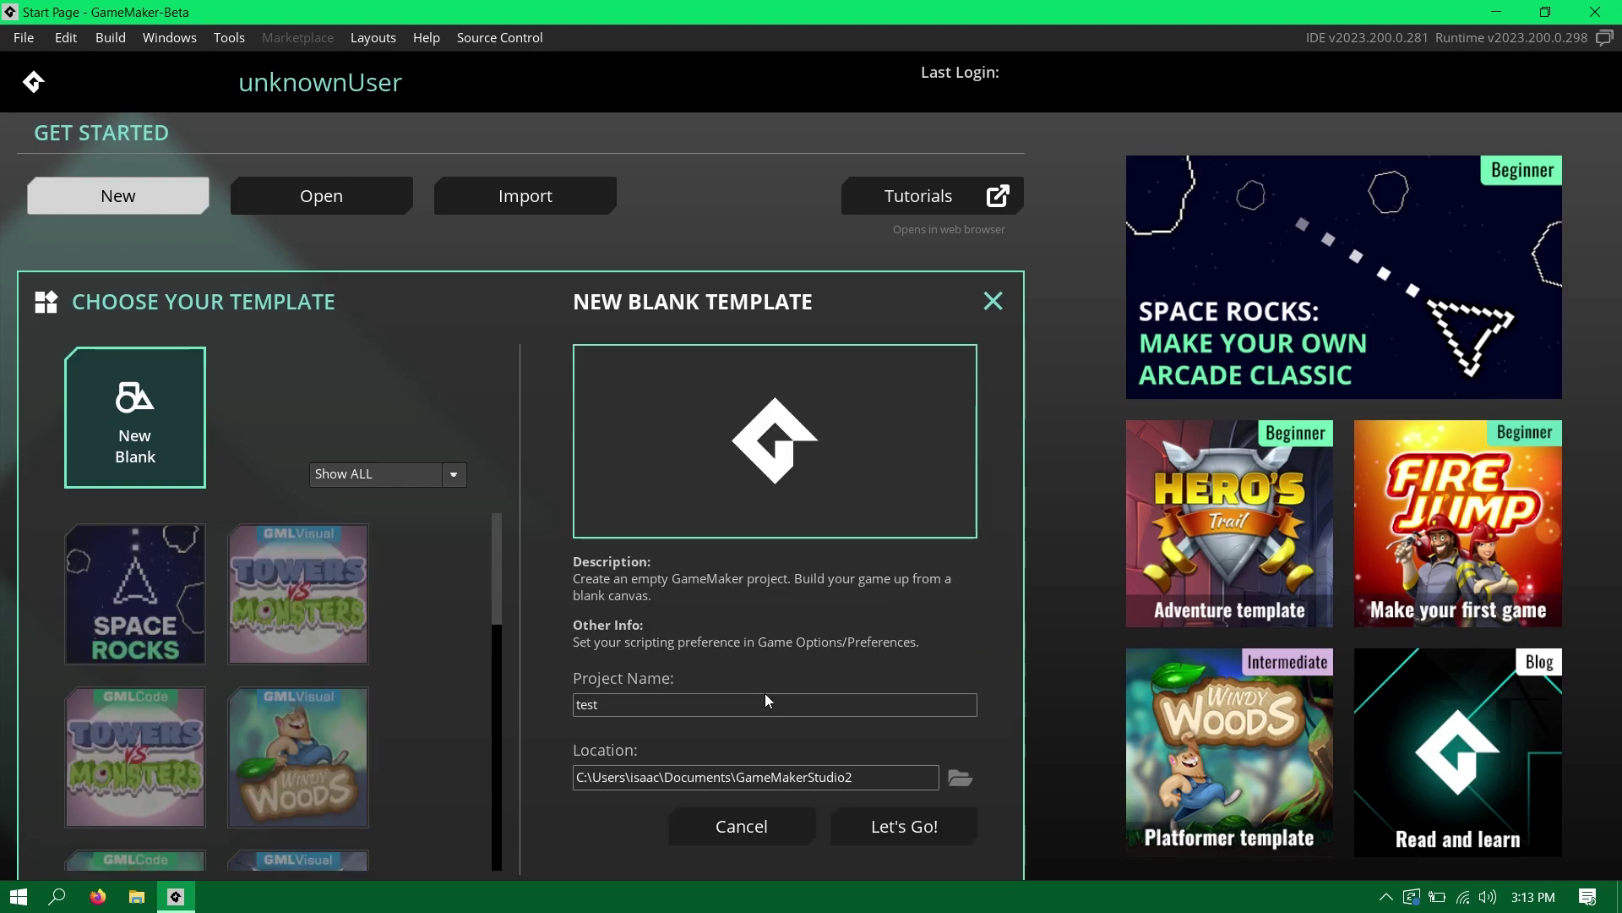
key("Return")
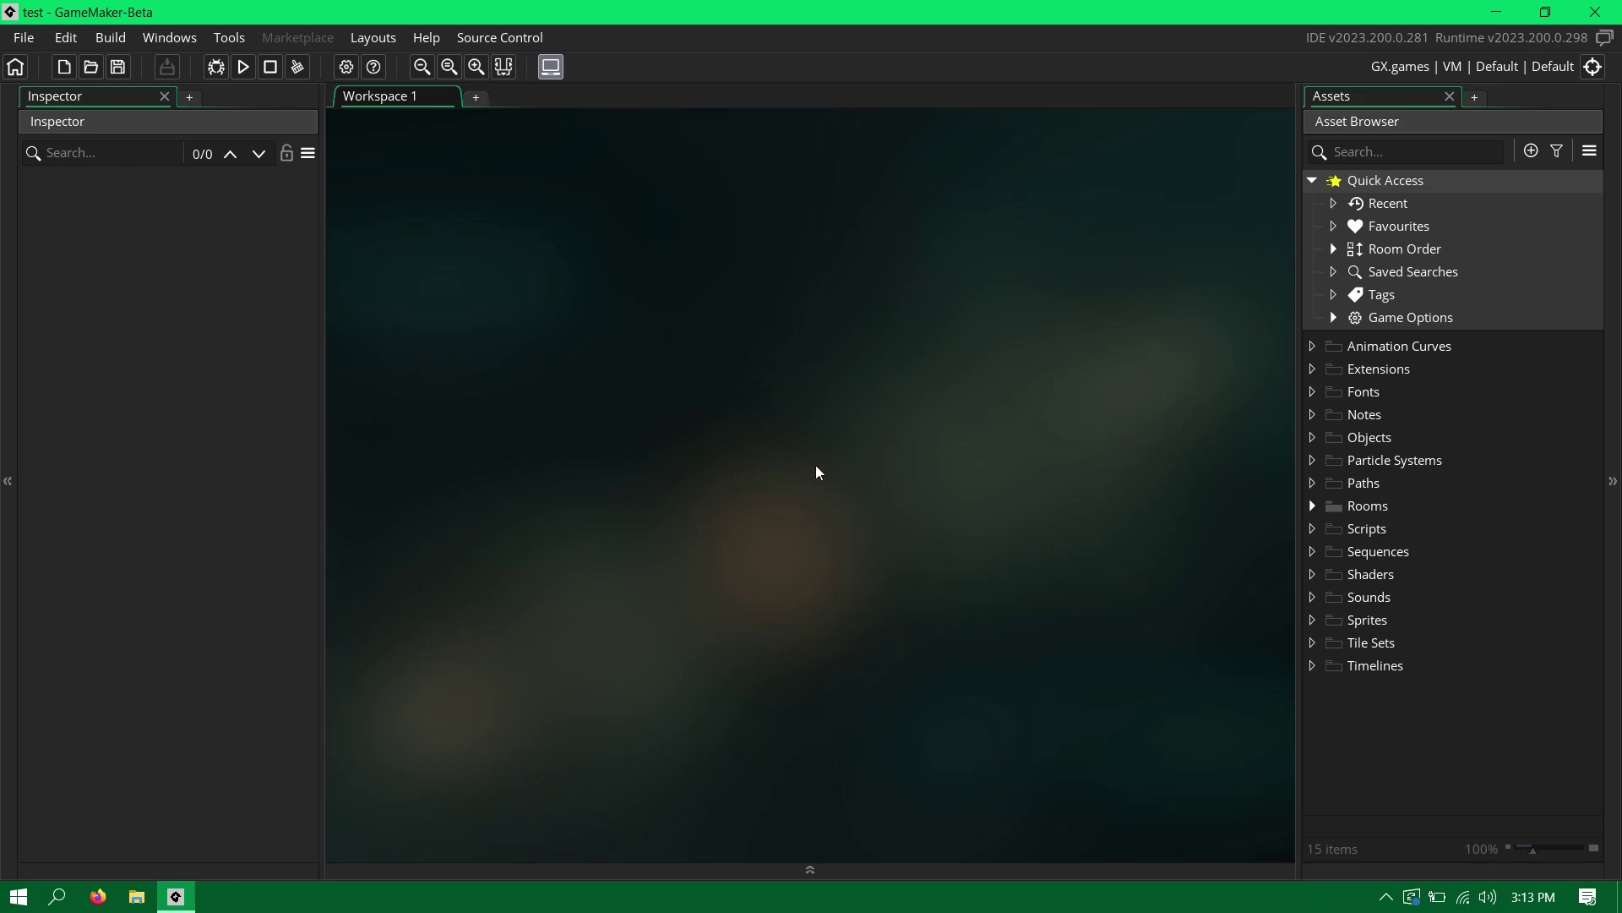
Step: Create a new object asset, Object1, from the Asset Browser
right_click(1330, 705)
mouse_move(1337, 519)
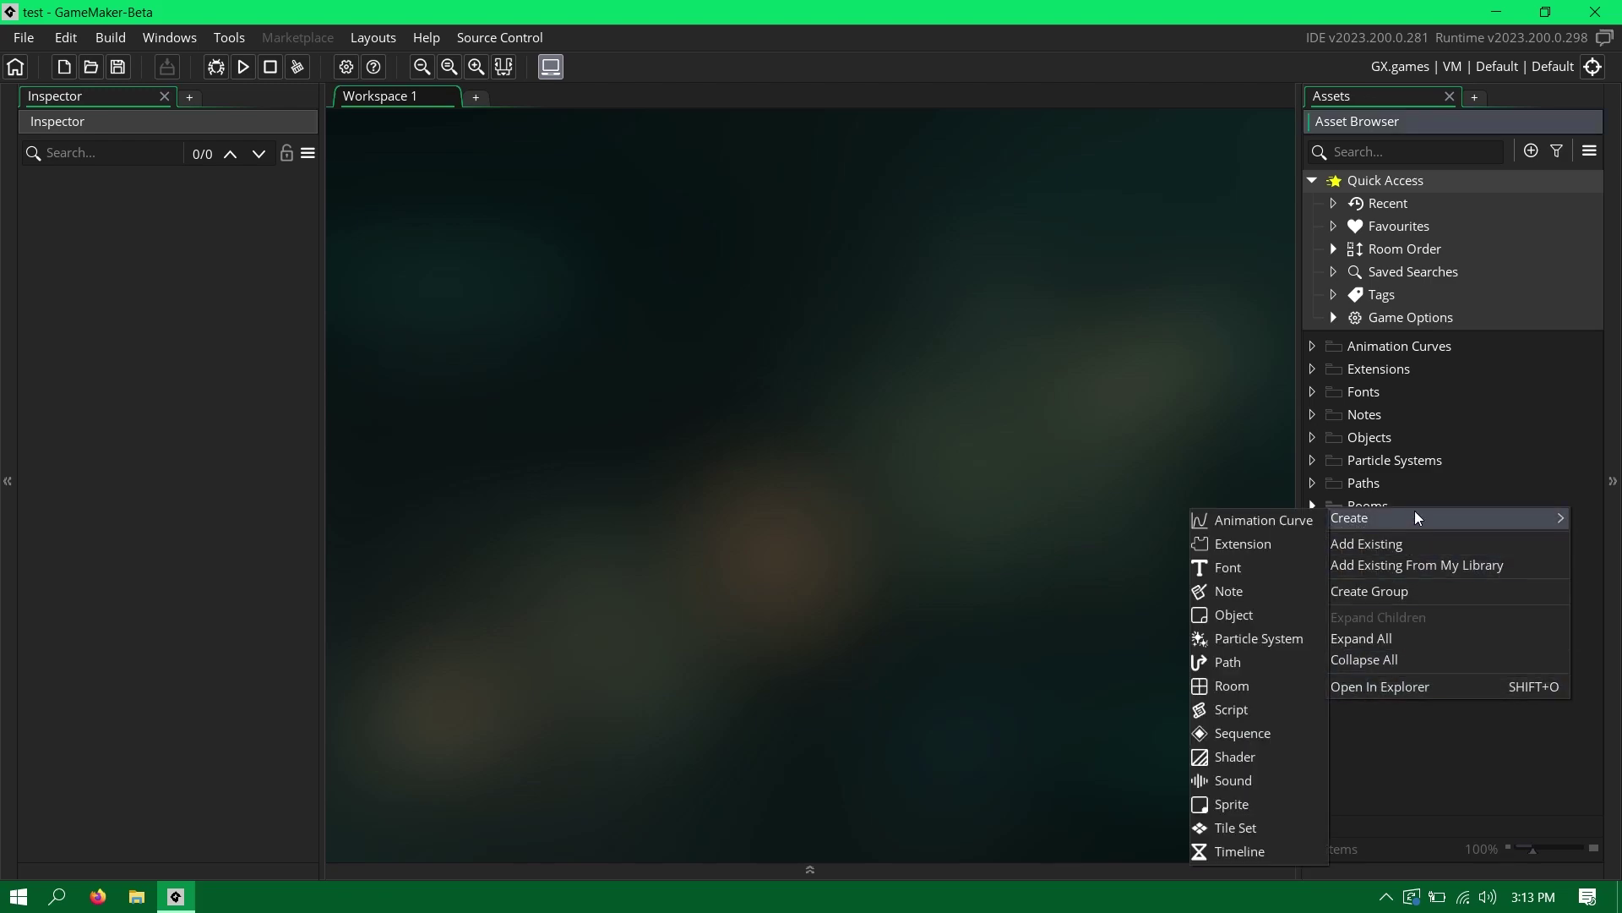
left_click(1236, 615)
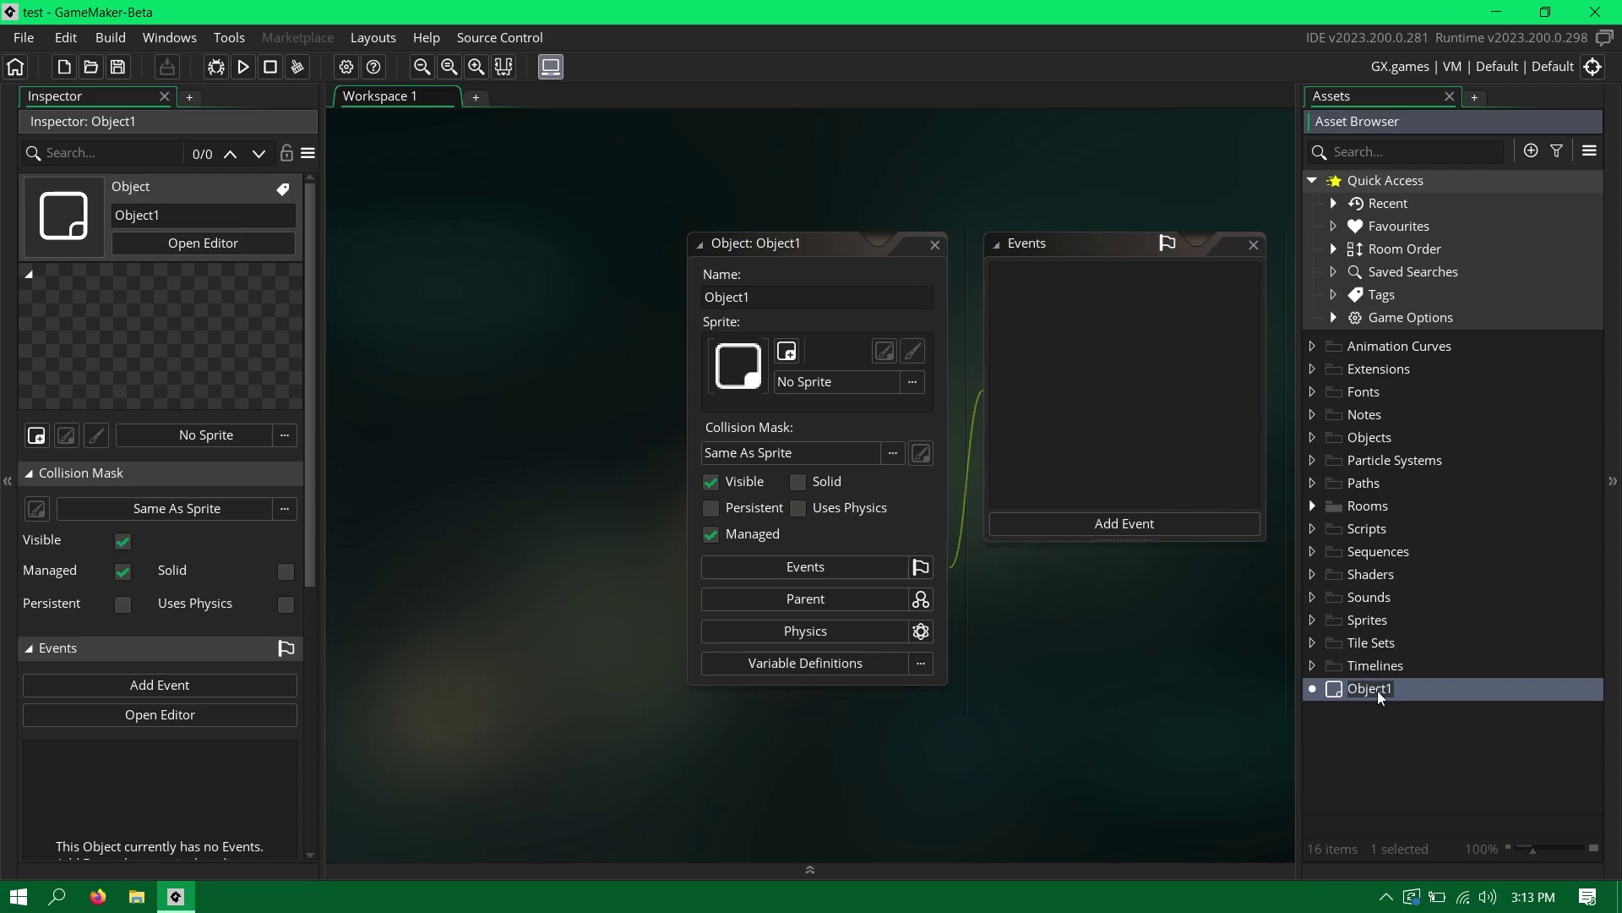
Step: Drop an Object1 instance into Room1 and close the room editor
left_click(1312, 505)
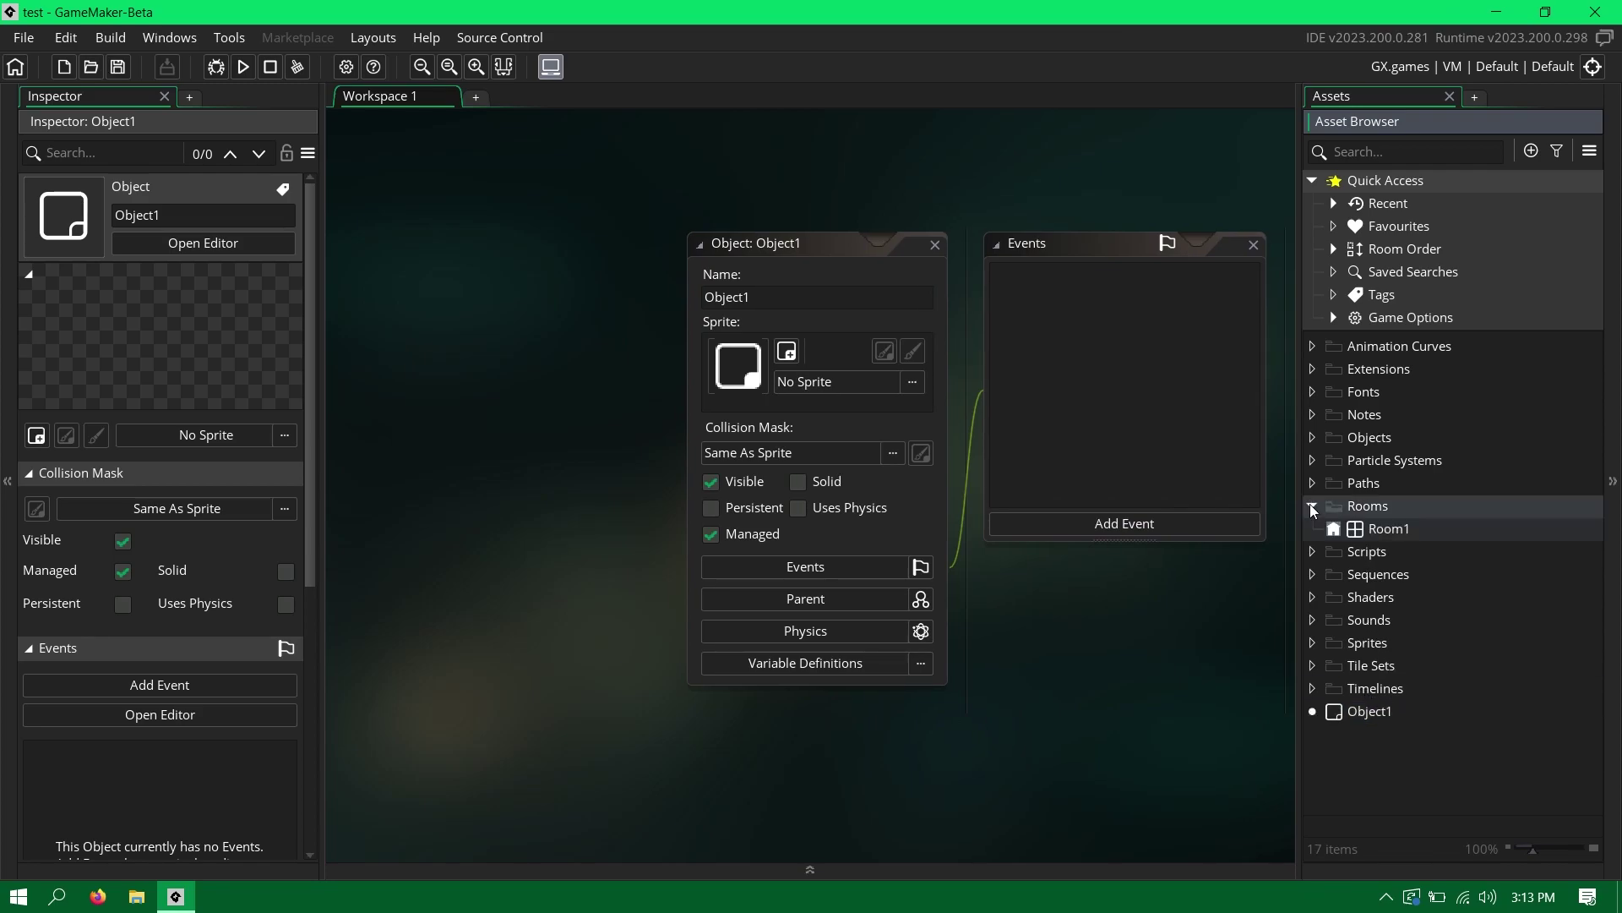
double_click(1377, 529)
left_click_drag(1379, 720, 704, 396)
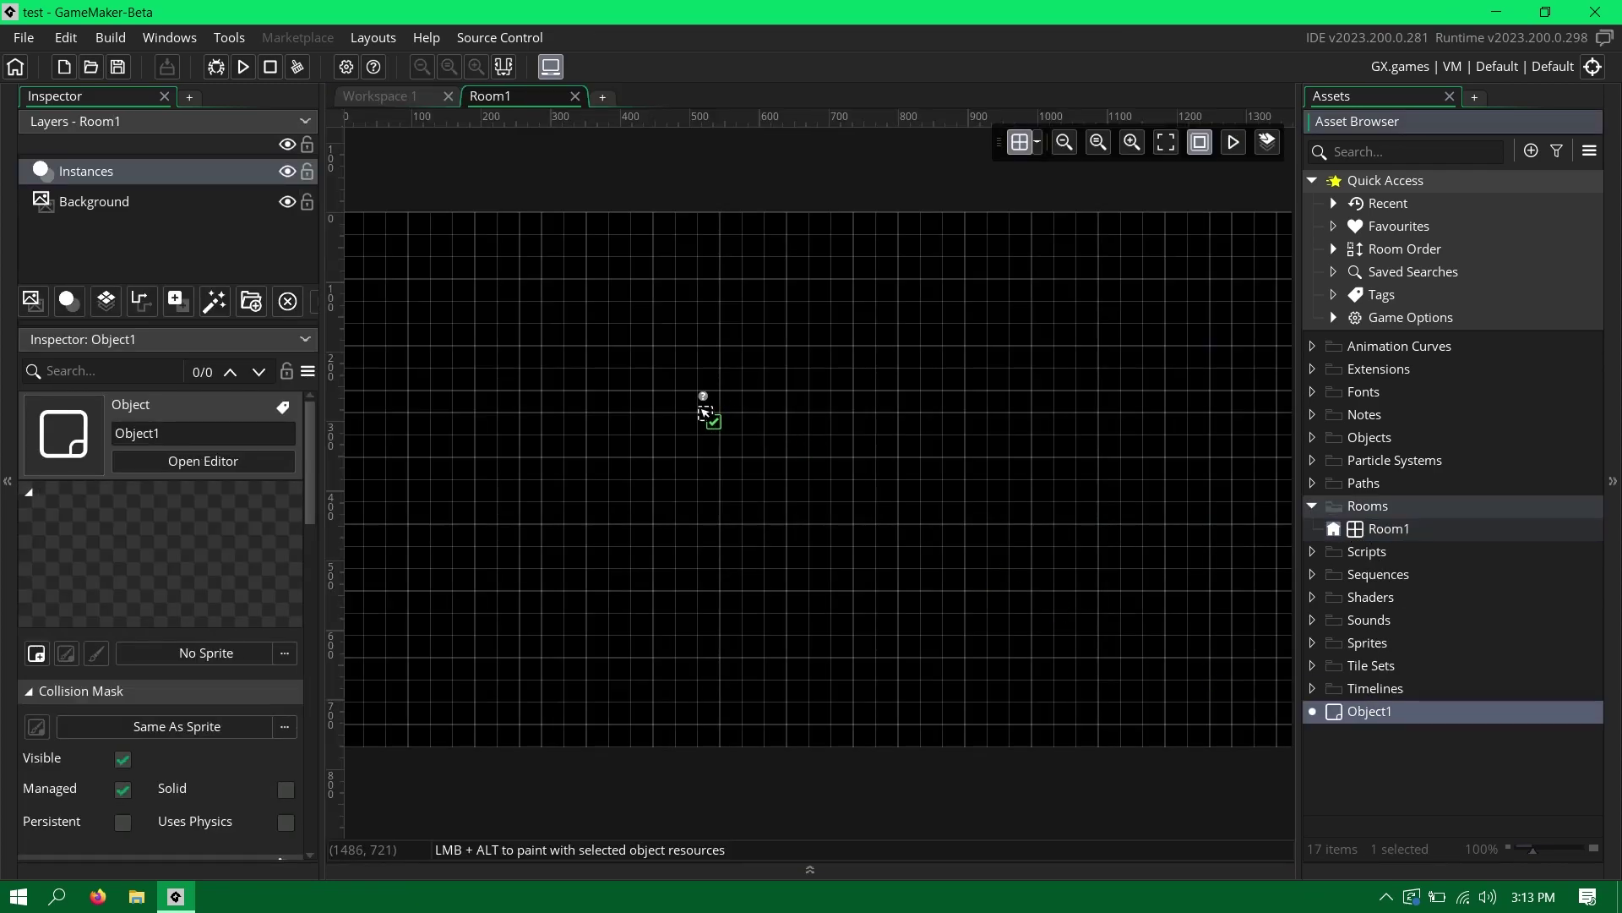
left_click(575, 96)
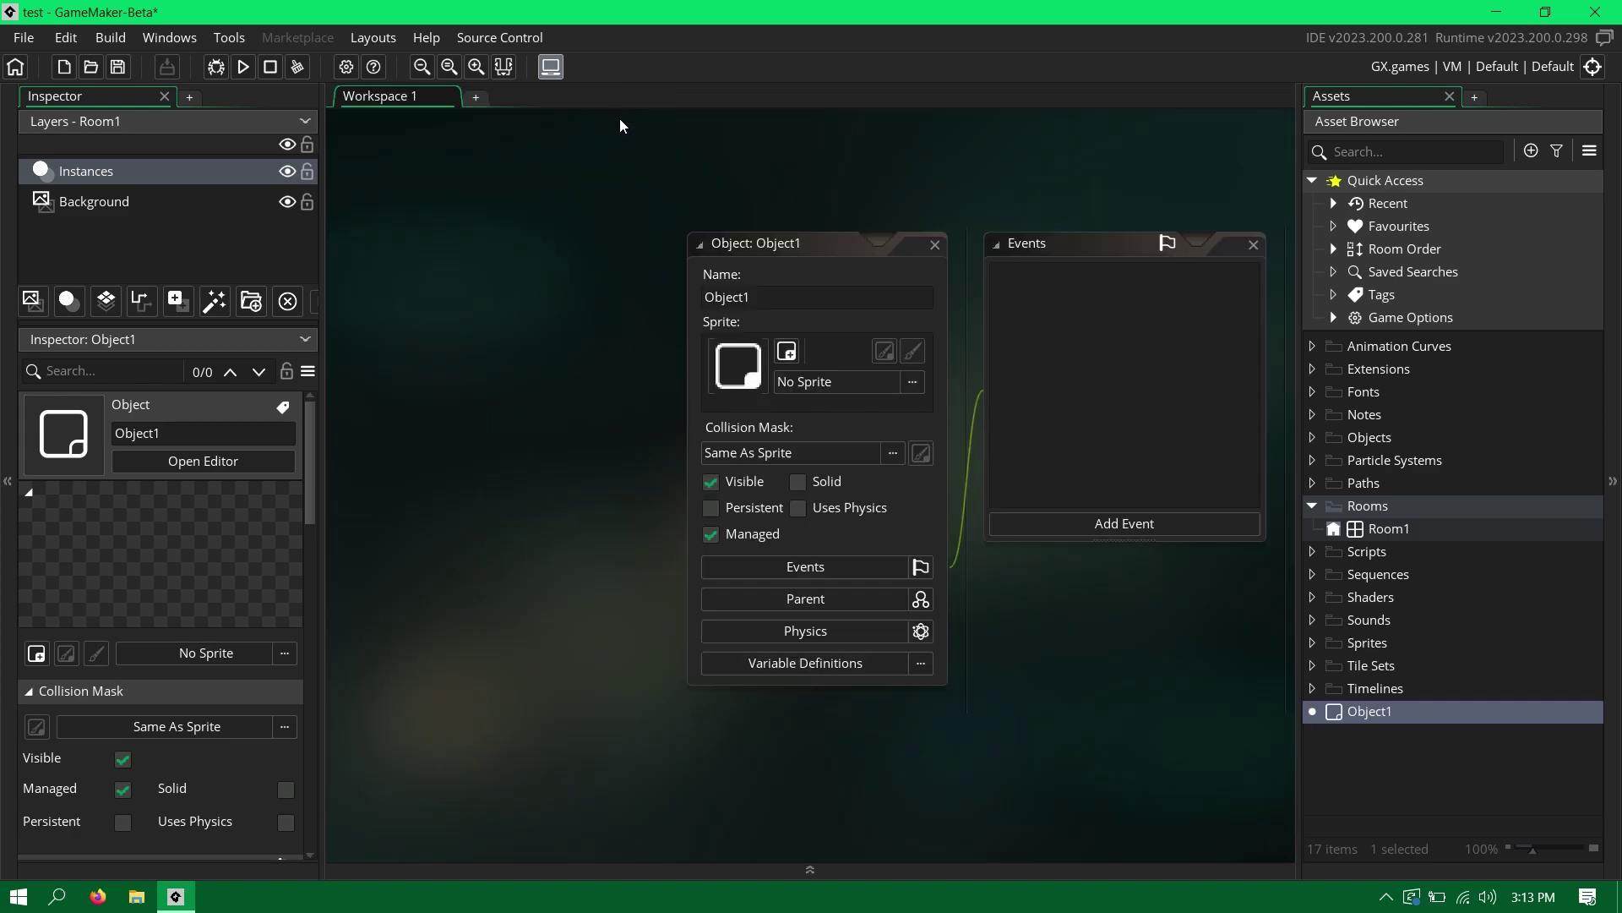
left_click(1375, 598)
left_click(1373, 562)
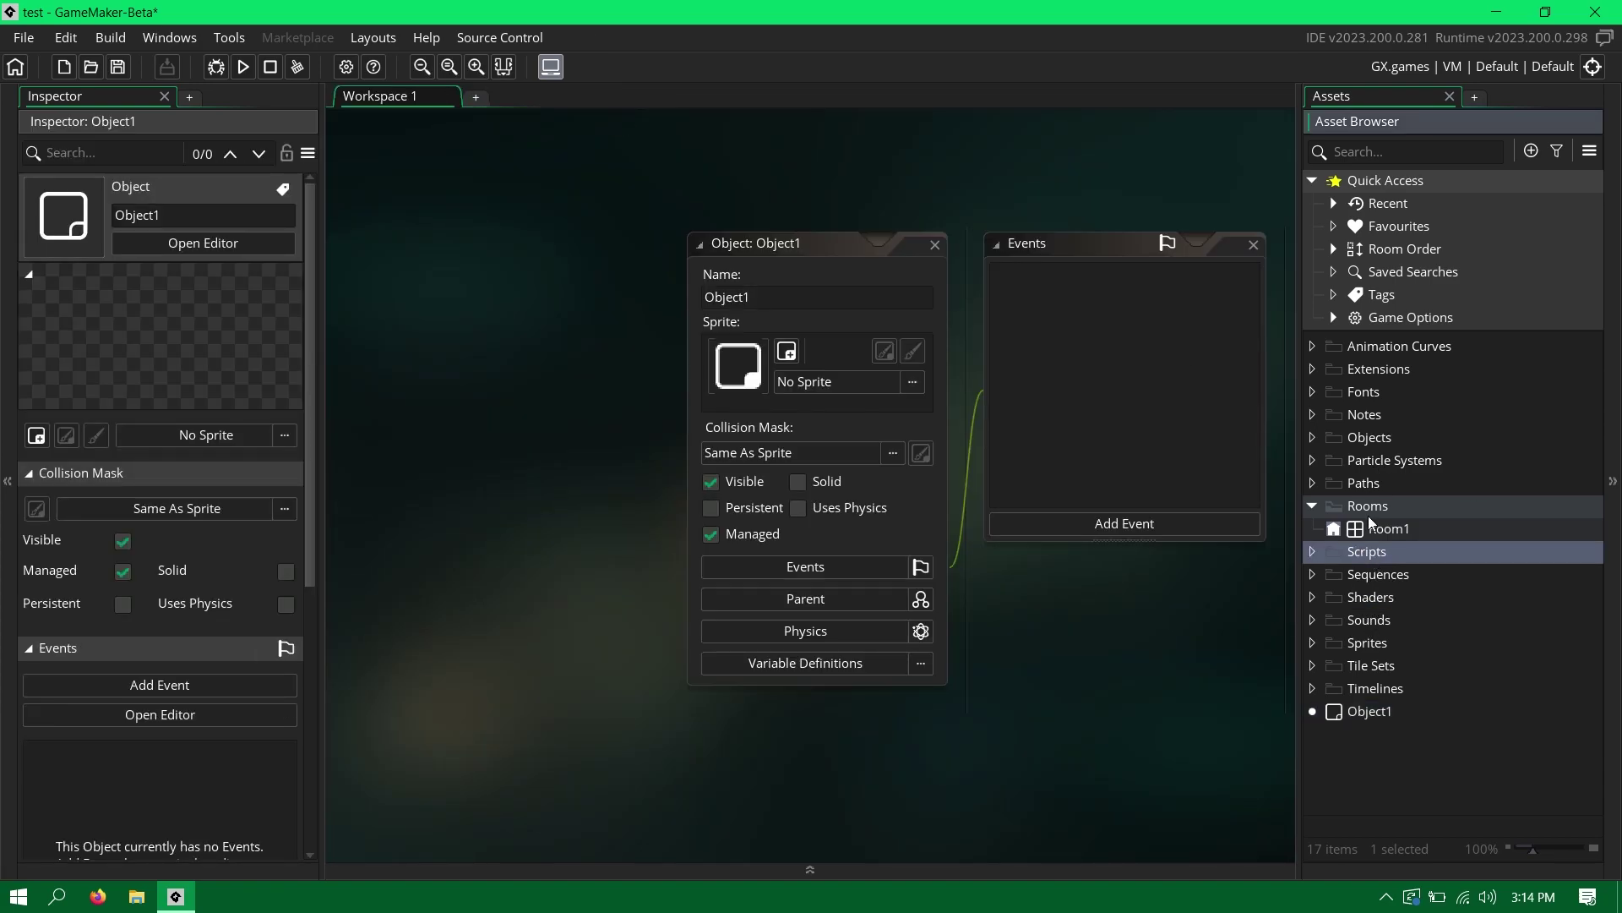
left_click(1368, 649)
Step: Create Sprite1 in the Sprites group and fill its 64 x 64 canvas solid red
right_click(1369, 657)
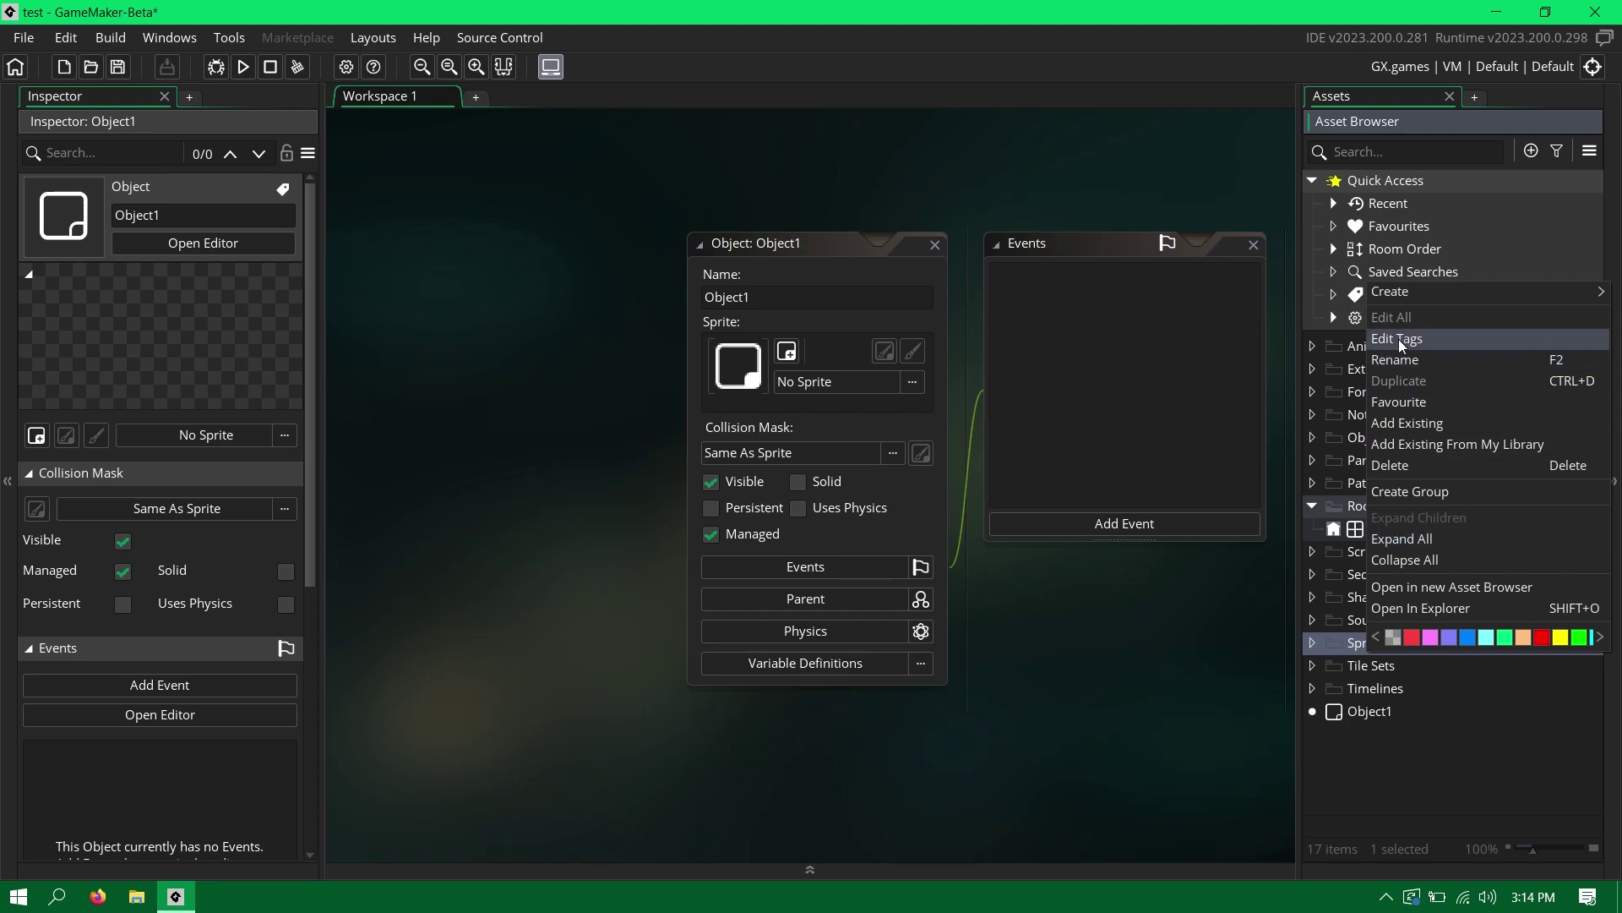
mouse_move(1403, 293)
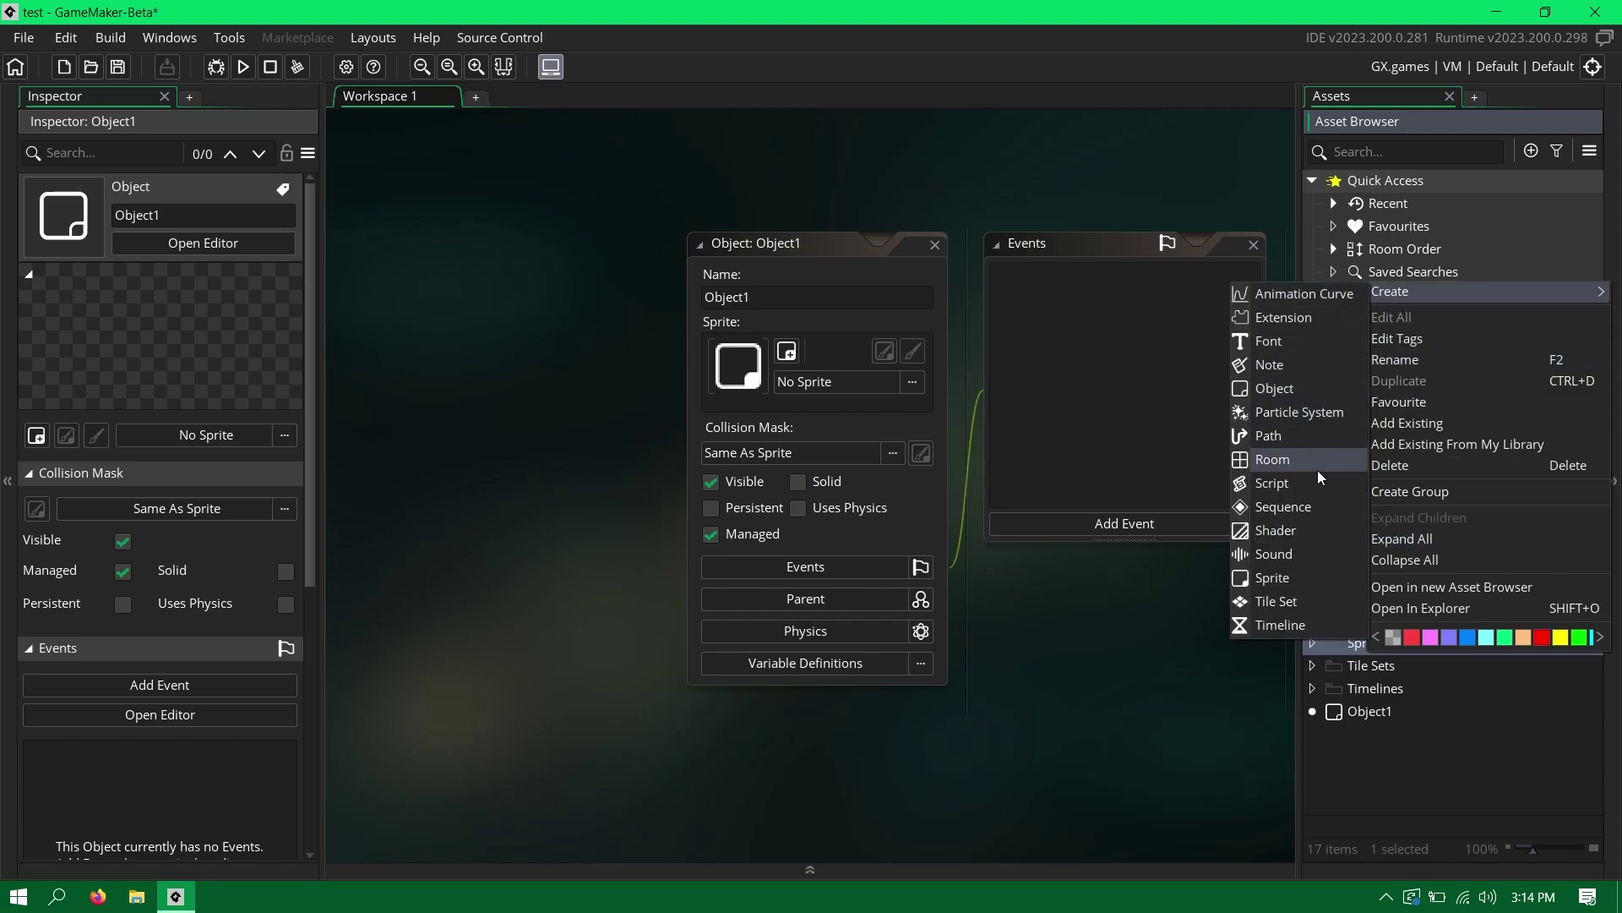
left_click(1296, 577)
left_click(531, 280)
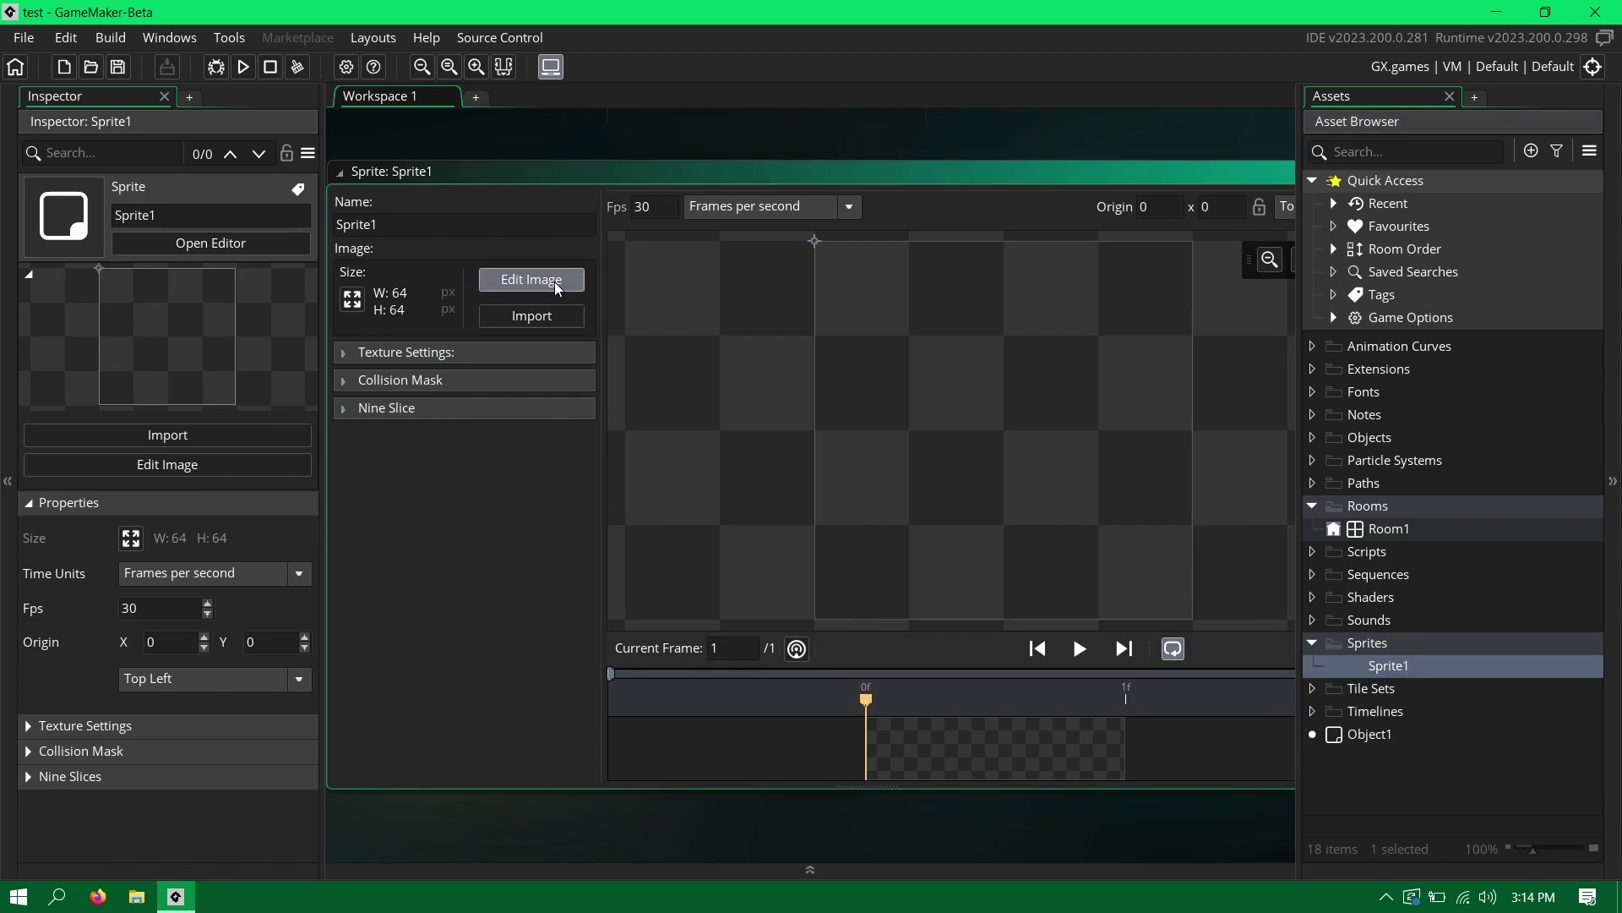
left_click(1041, 259)
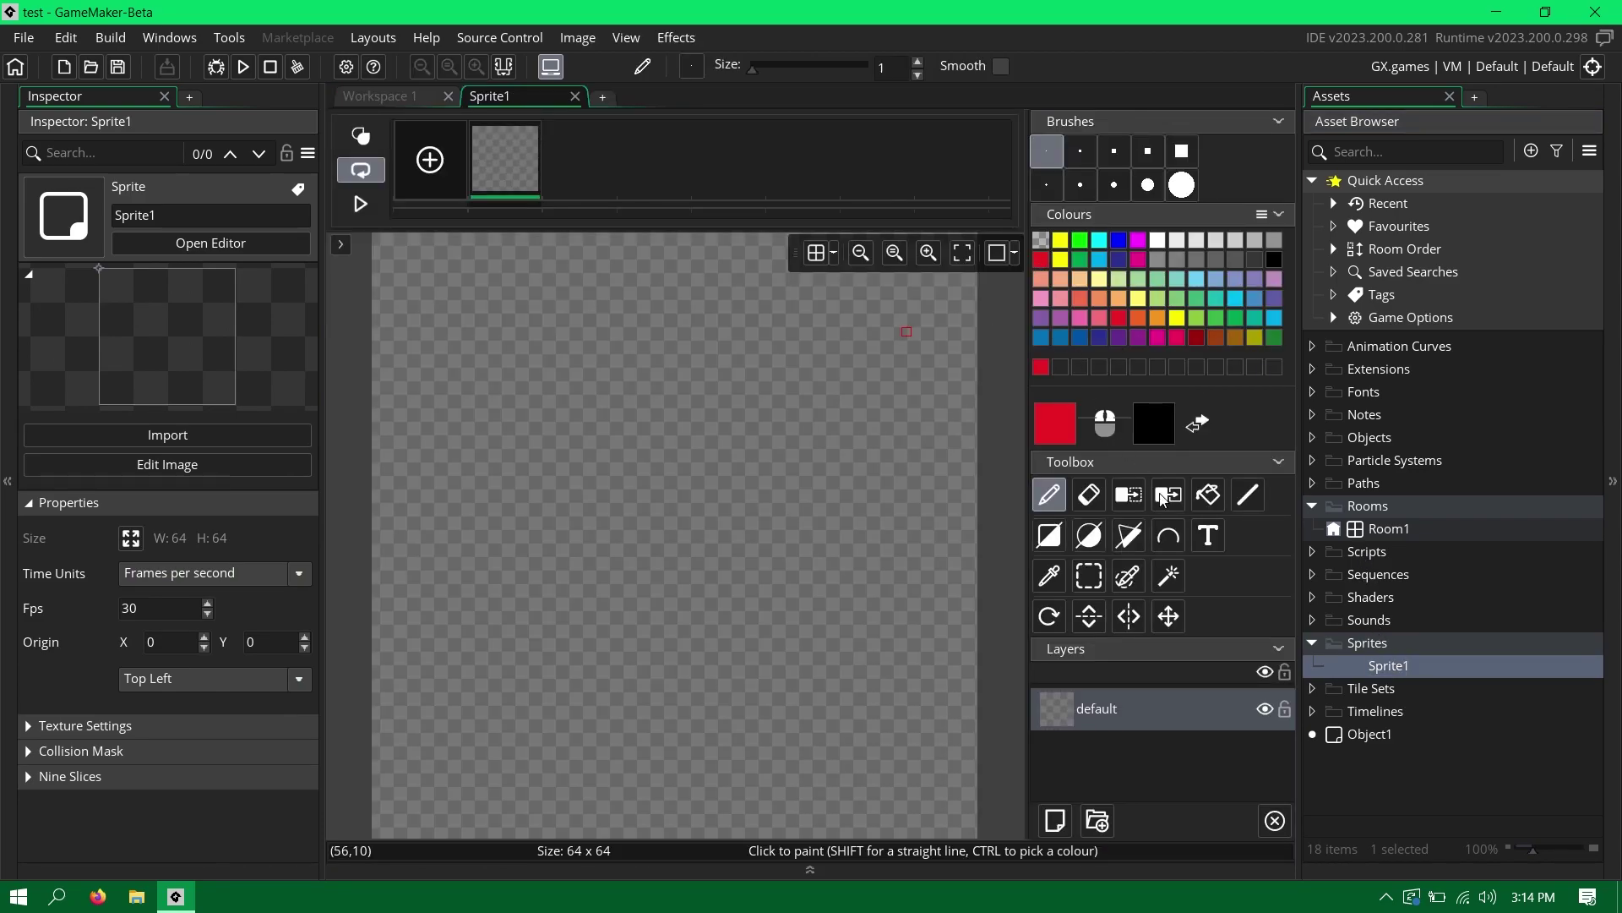
left_click(1209, 494)
left_click(866, 489)
left_click(576, 96)
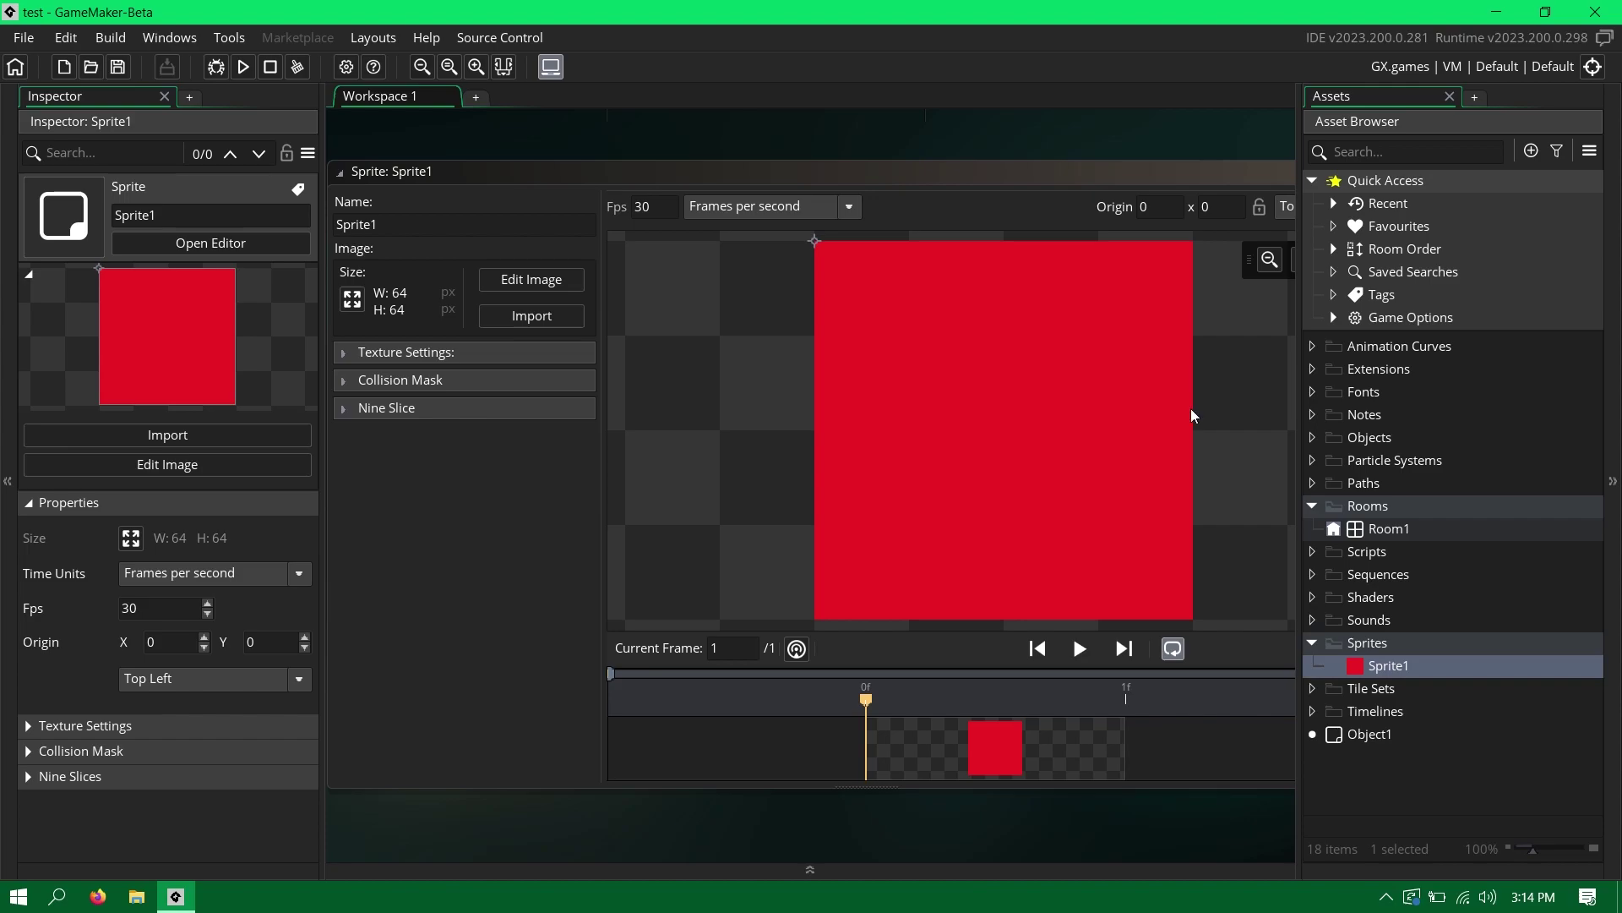
Step: Assign Sprite1 as Object1's sprite and run the game
scroll(723, 169, "up", 5)
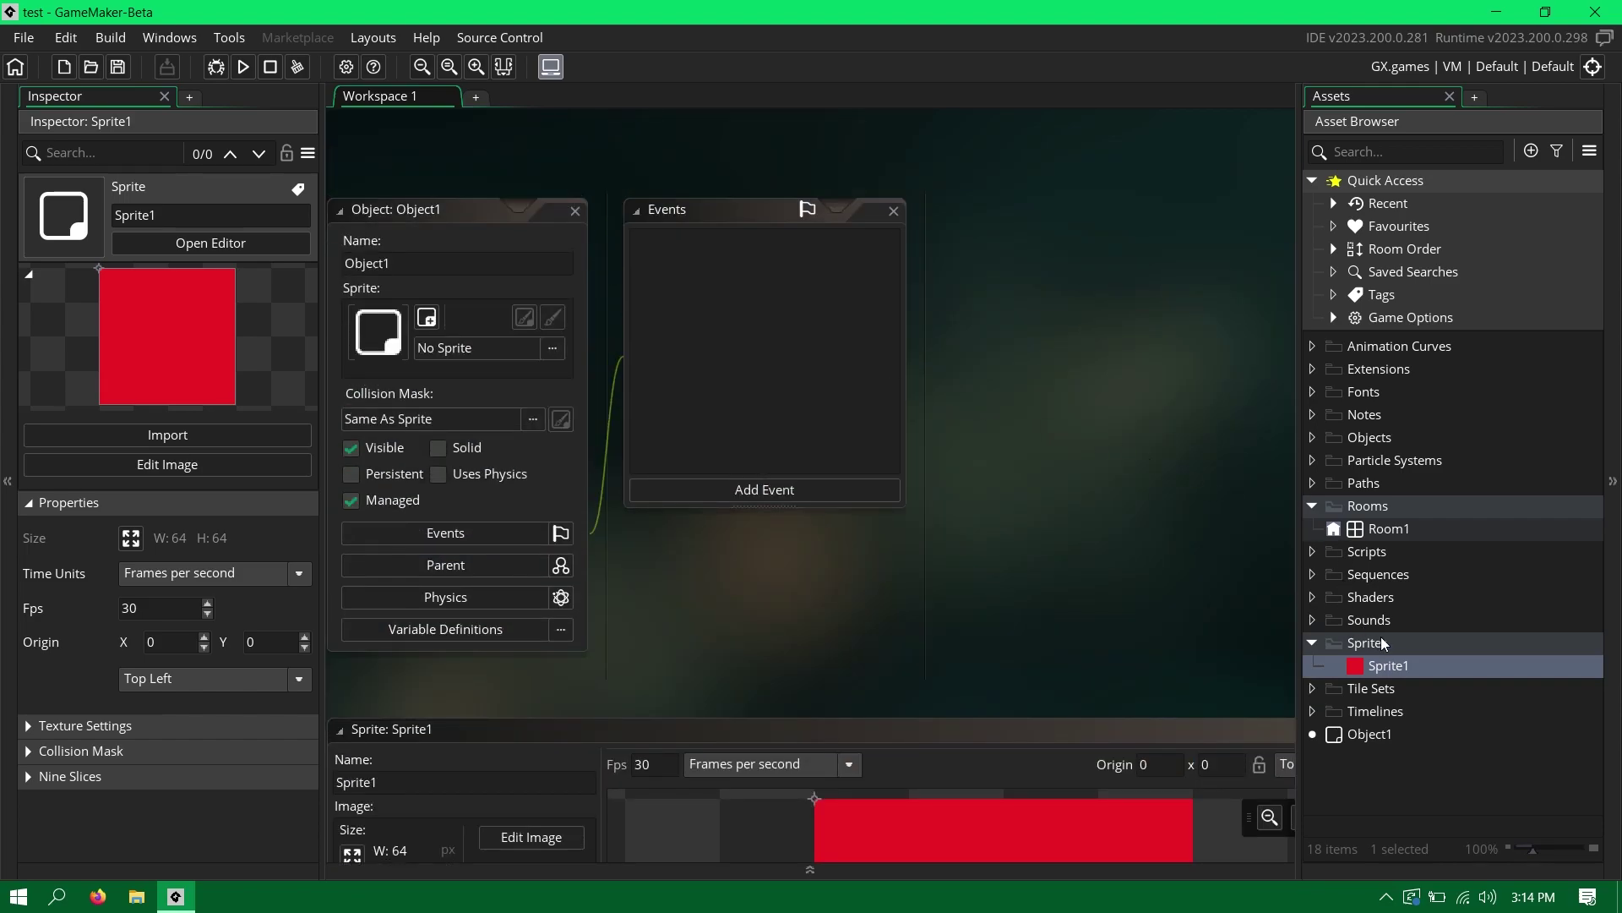
left_click_drag(1388, 665, 431, 323)
left_click(243, 66)
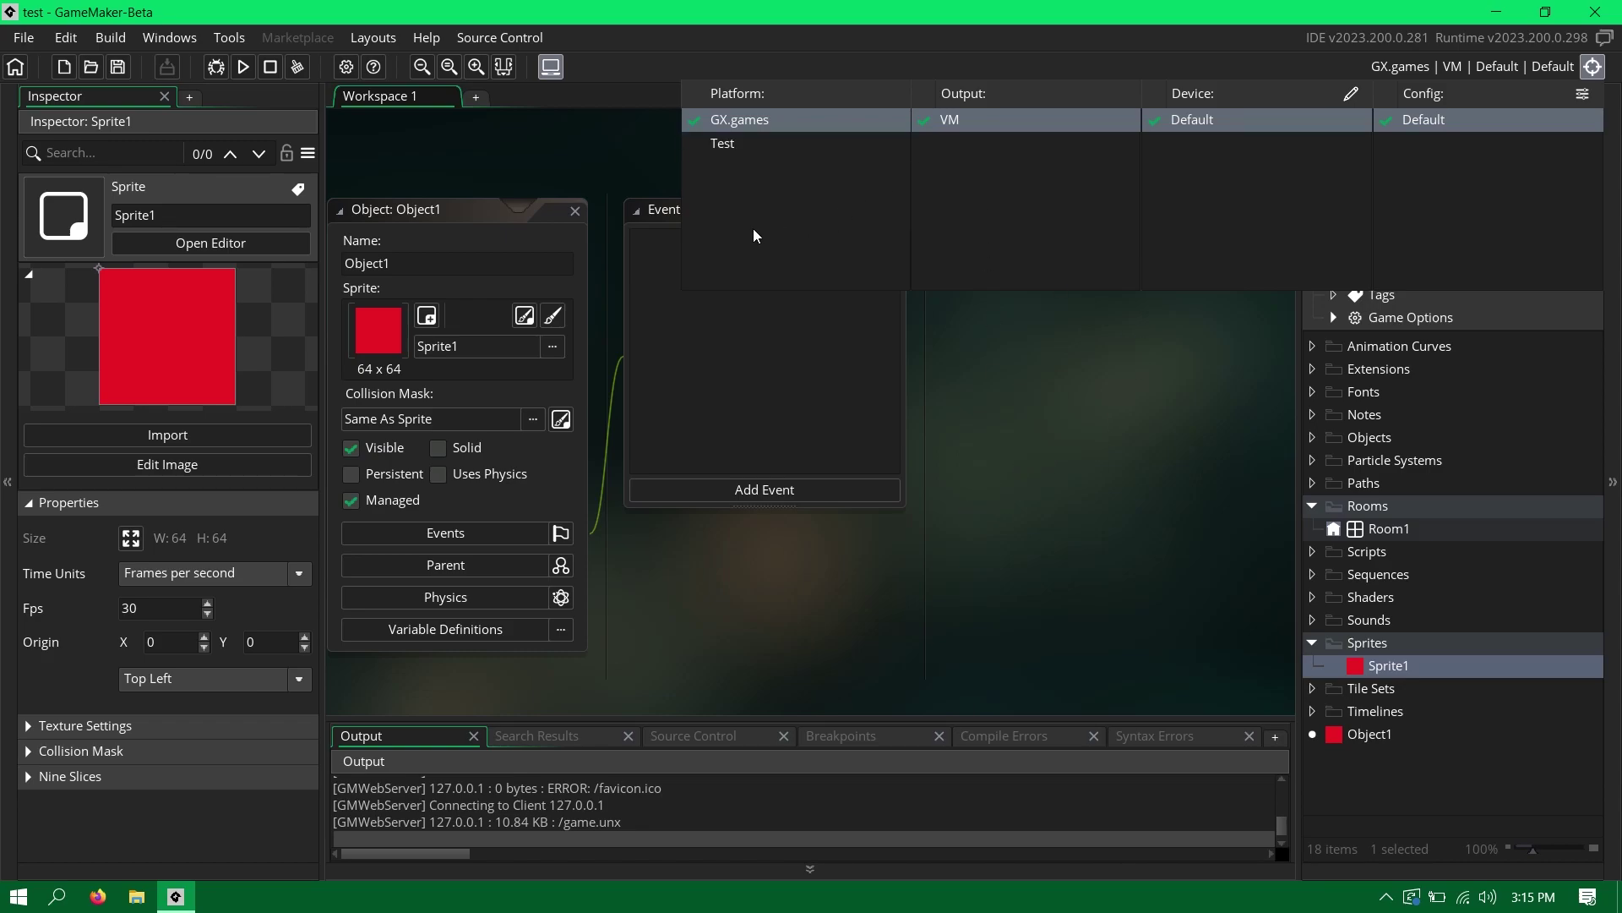
Step: Rerun the game on the Test target, confirming the earlier run should stop
left_click(799, 143)
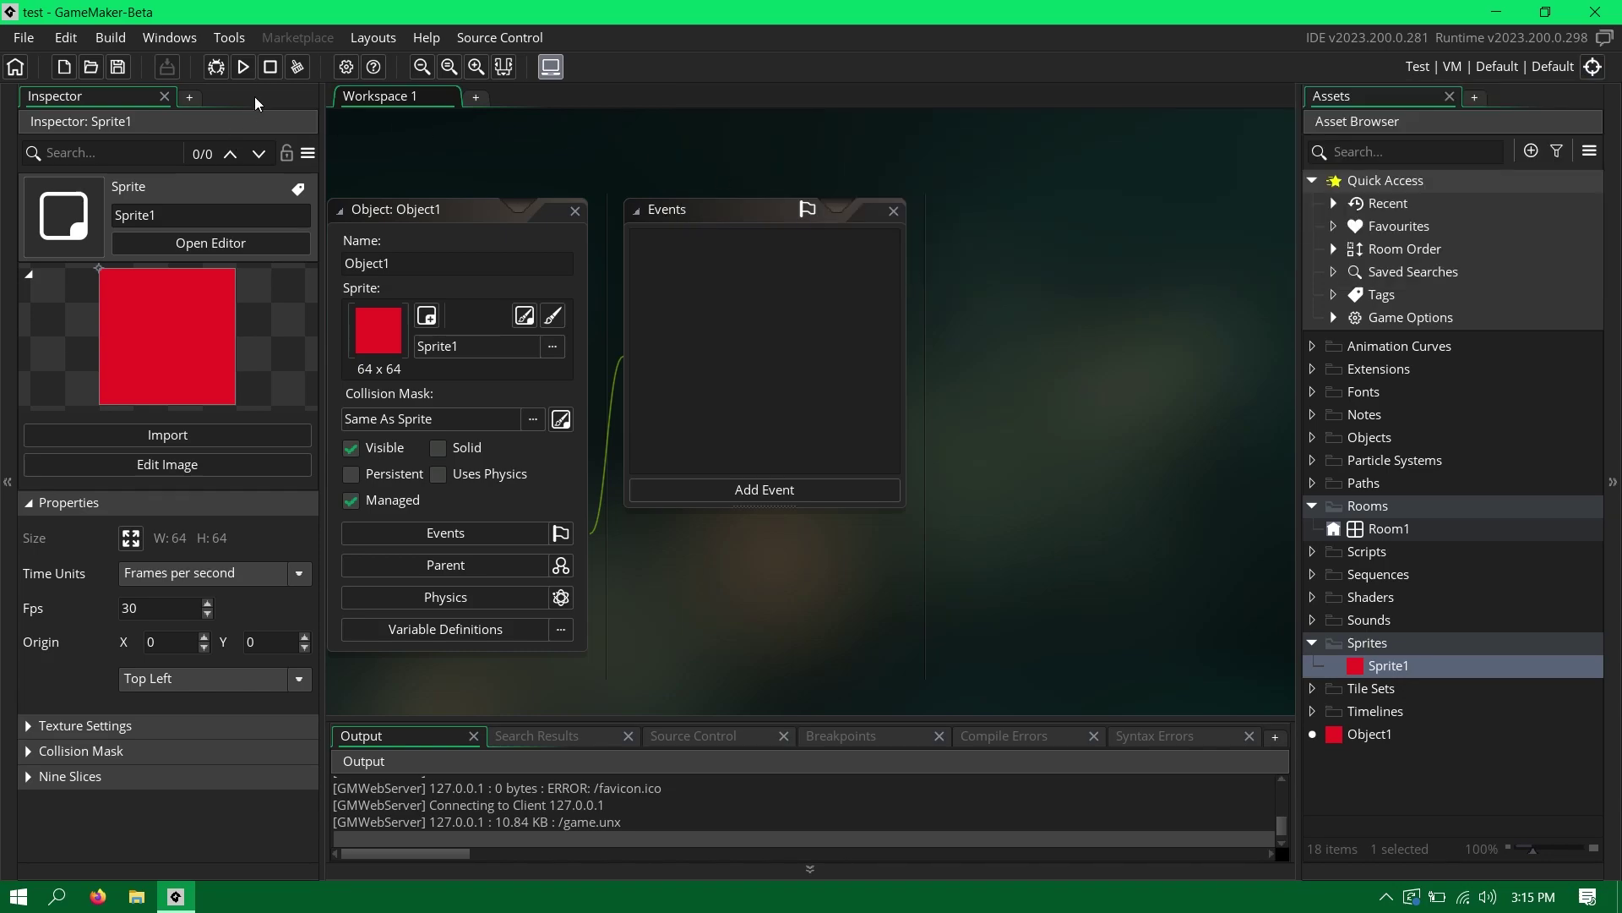
left_click(245, 68)
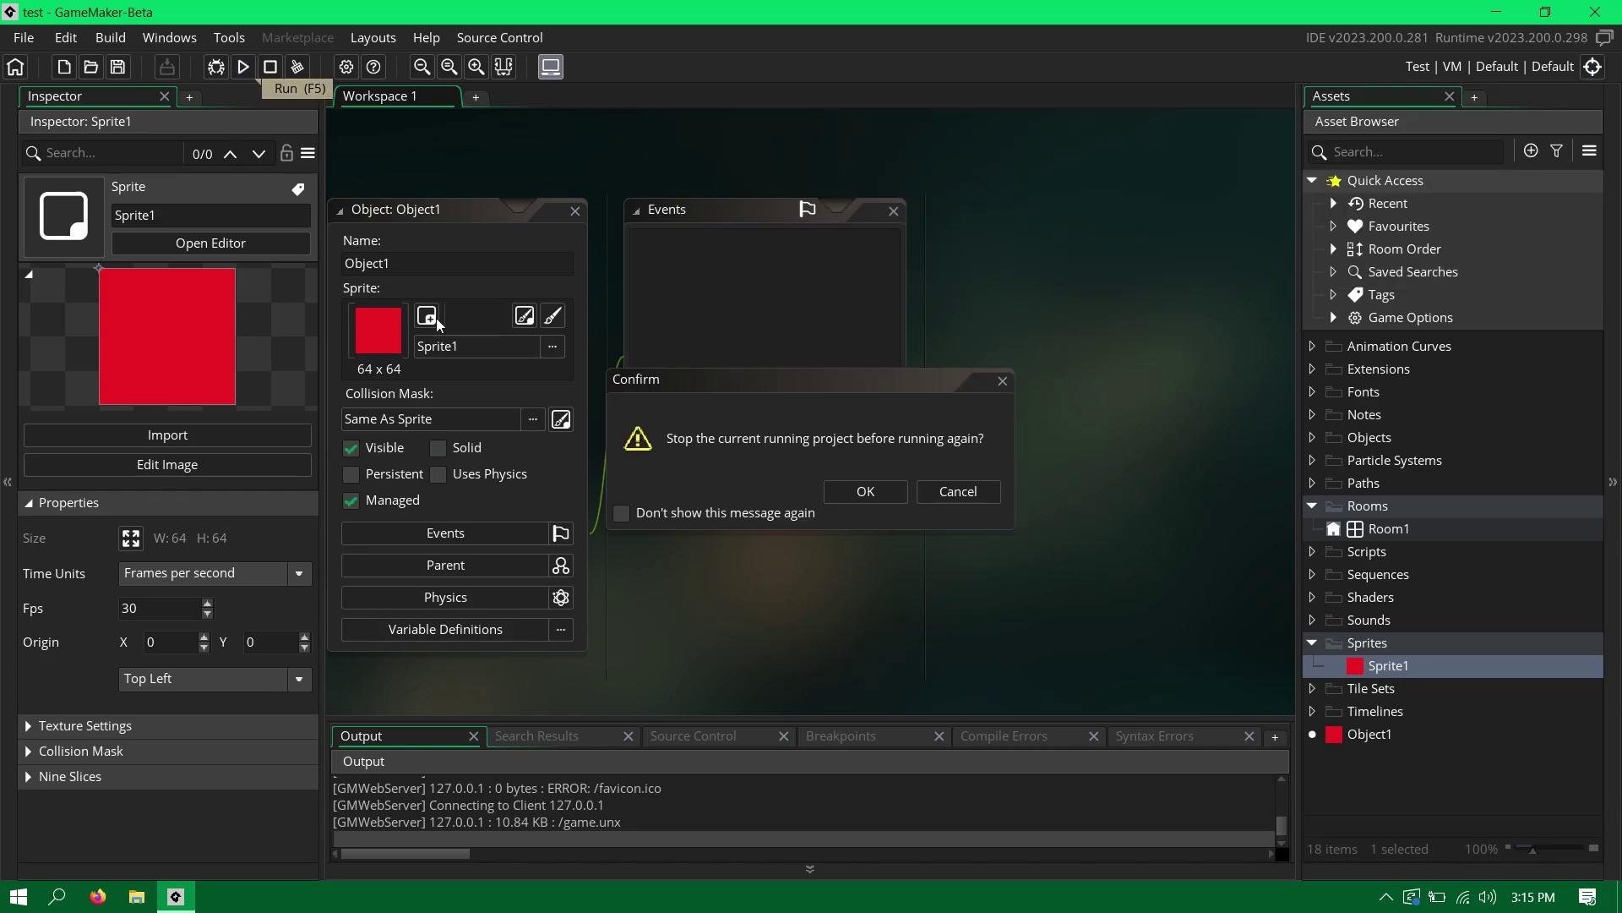
left_click(866, 493)
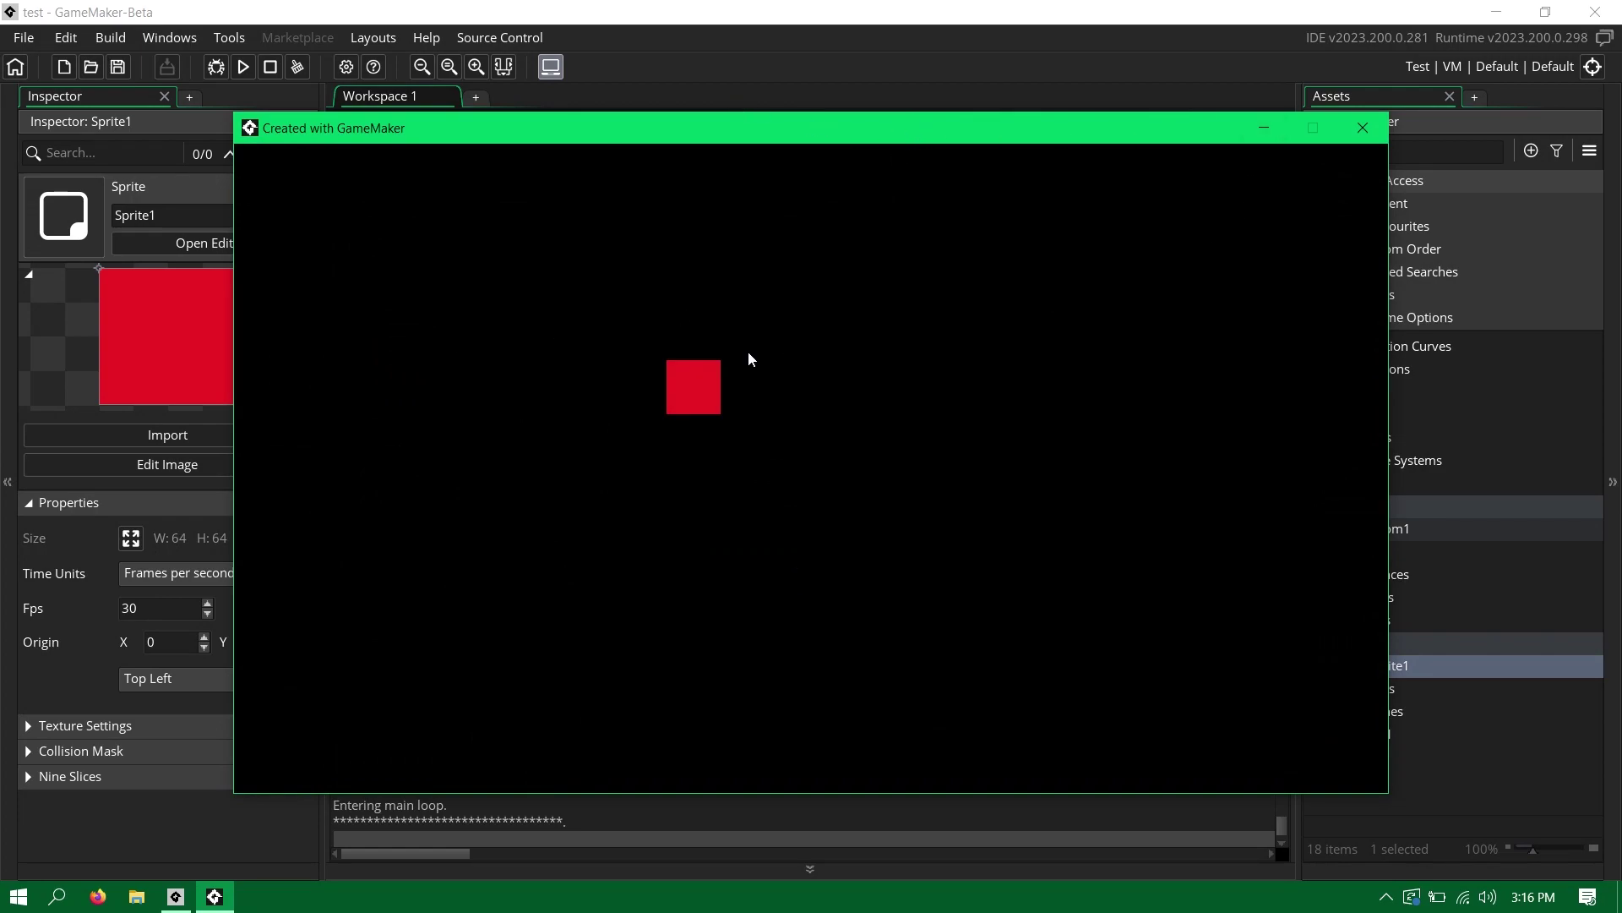
Step: Close the 'Created with GameMaker' window showing the red square
left_click(1360, 131)
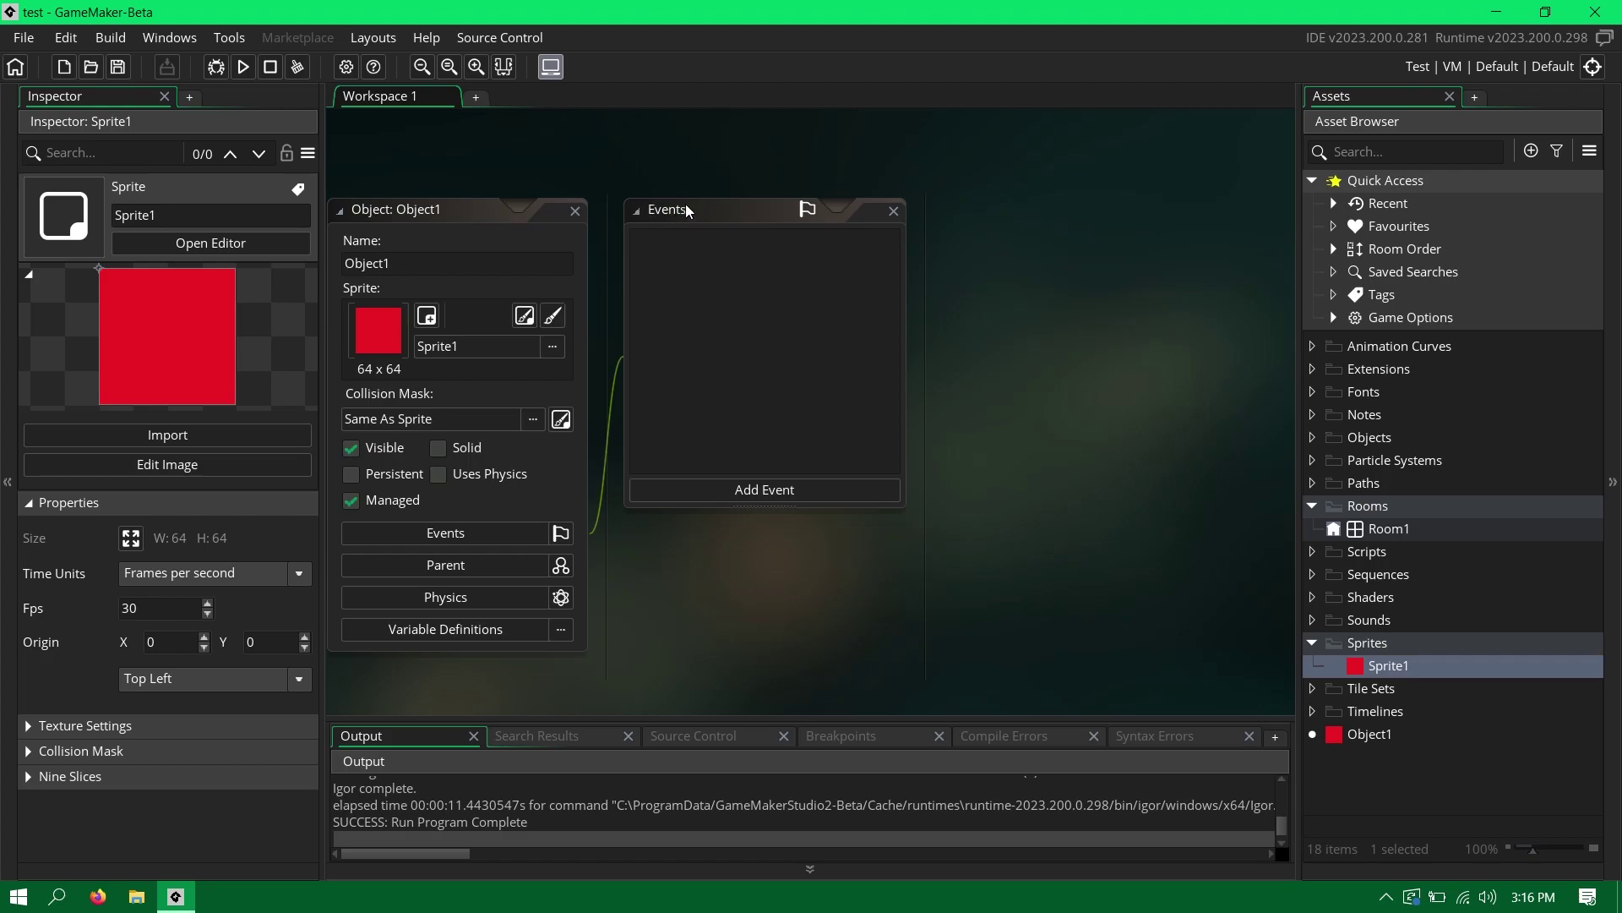
left_click_drag(686, 204, 732, 180)
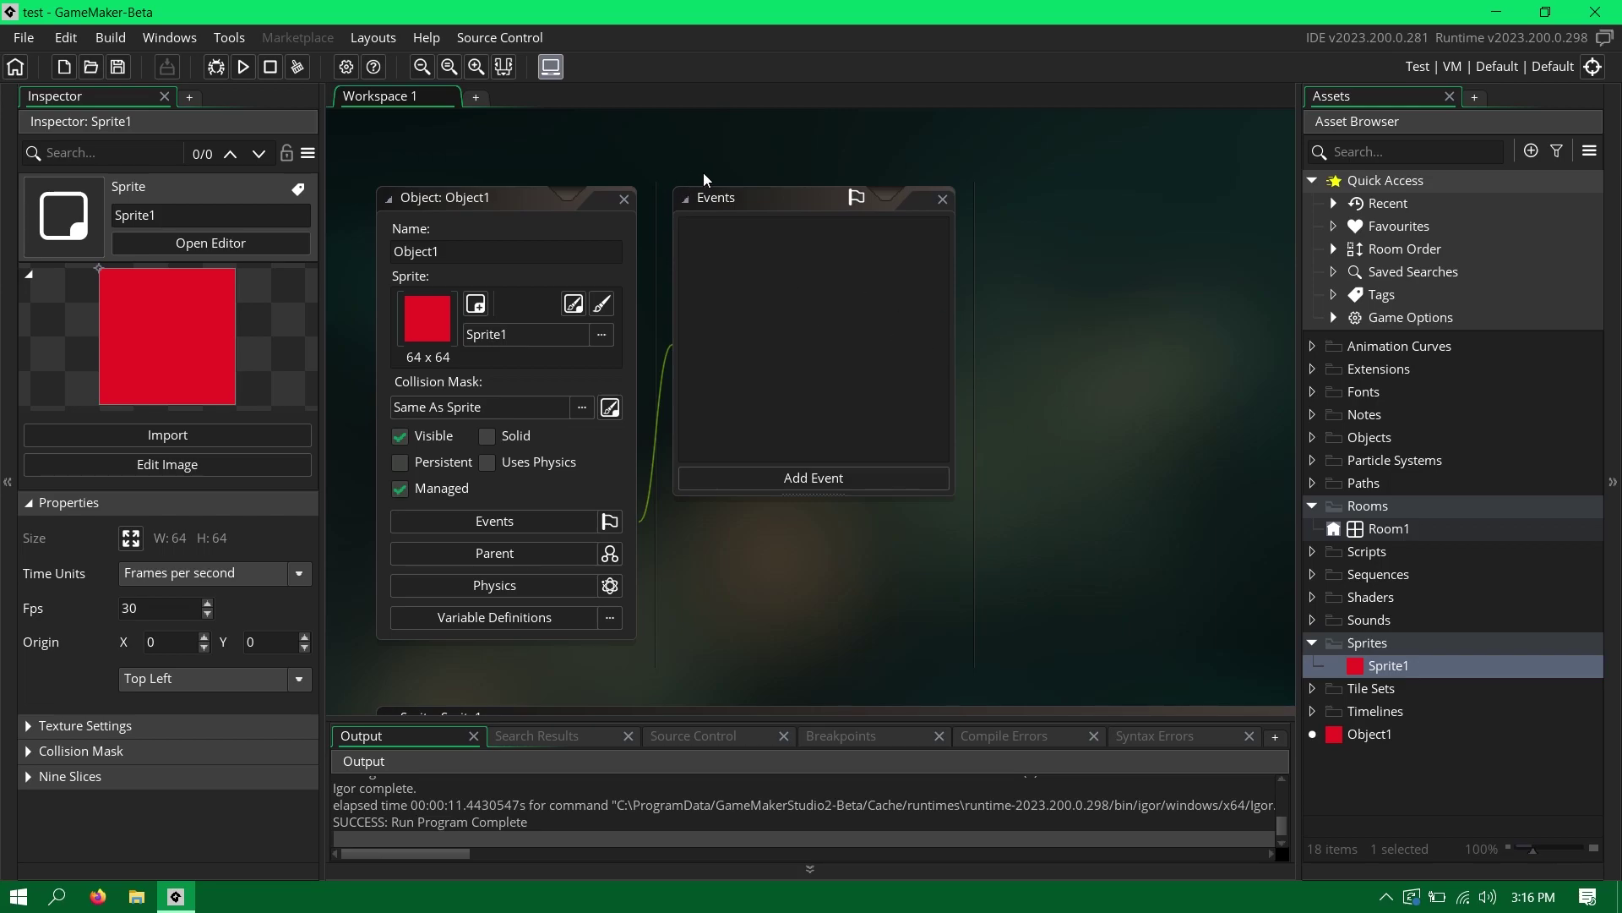
scroll(1048, 481, "down", 1)
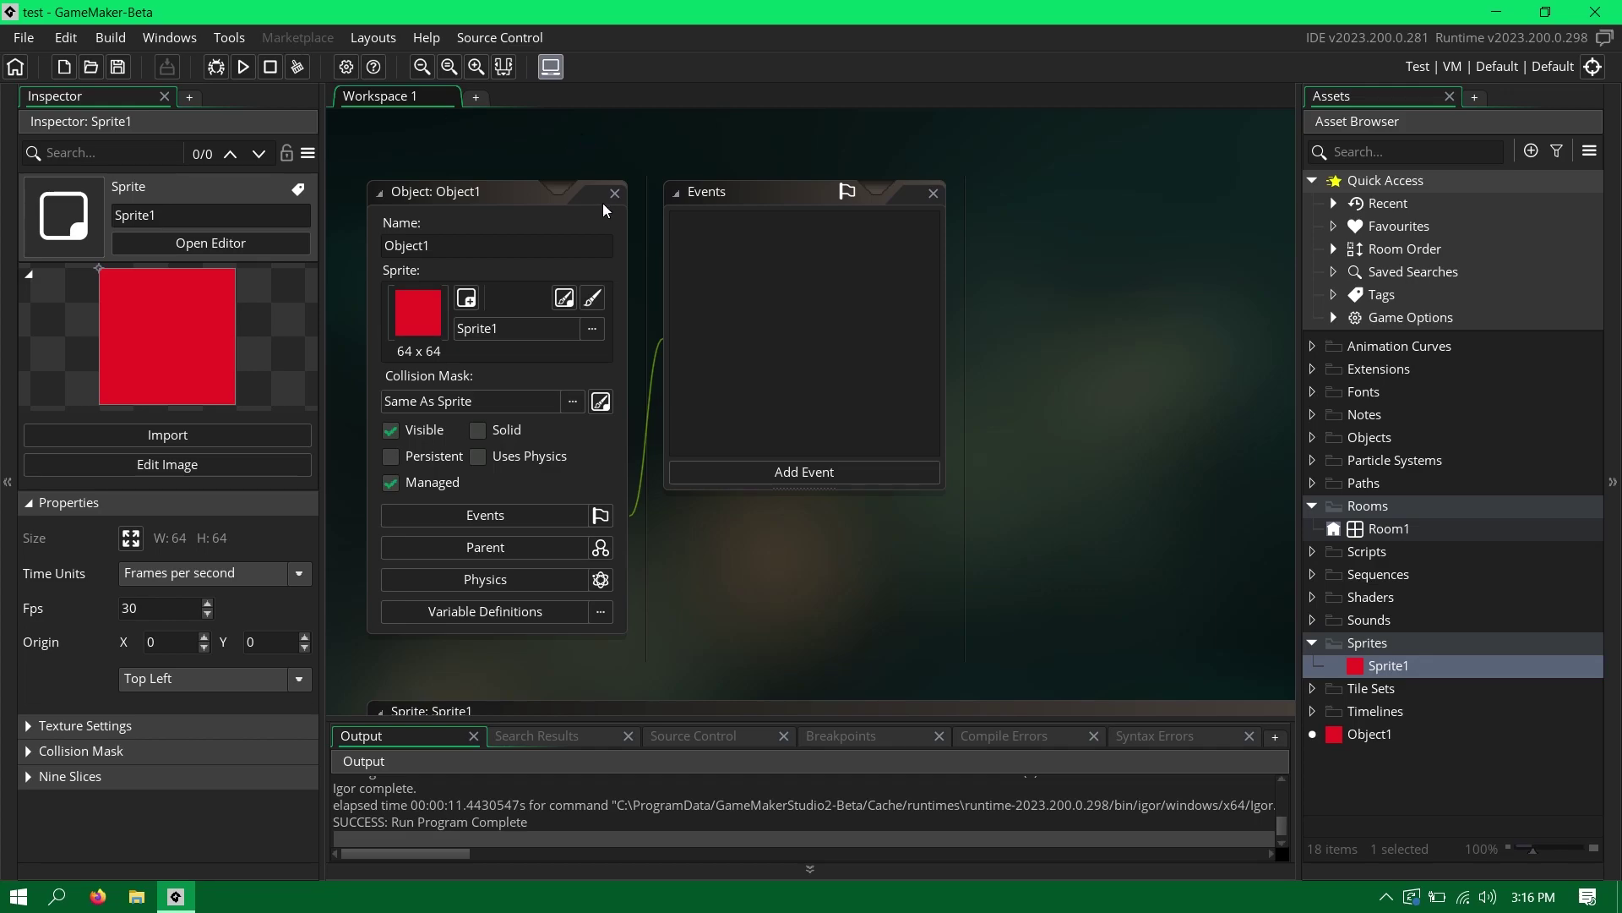
left_click(109, 37)
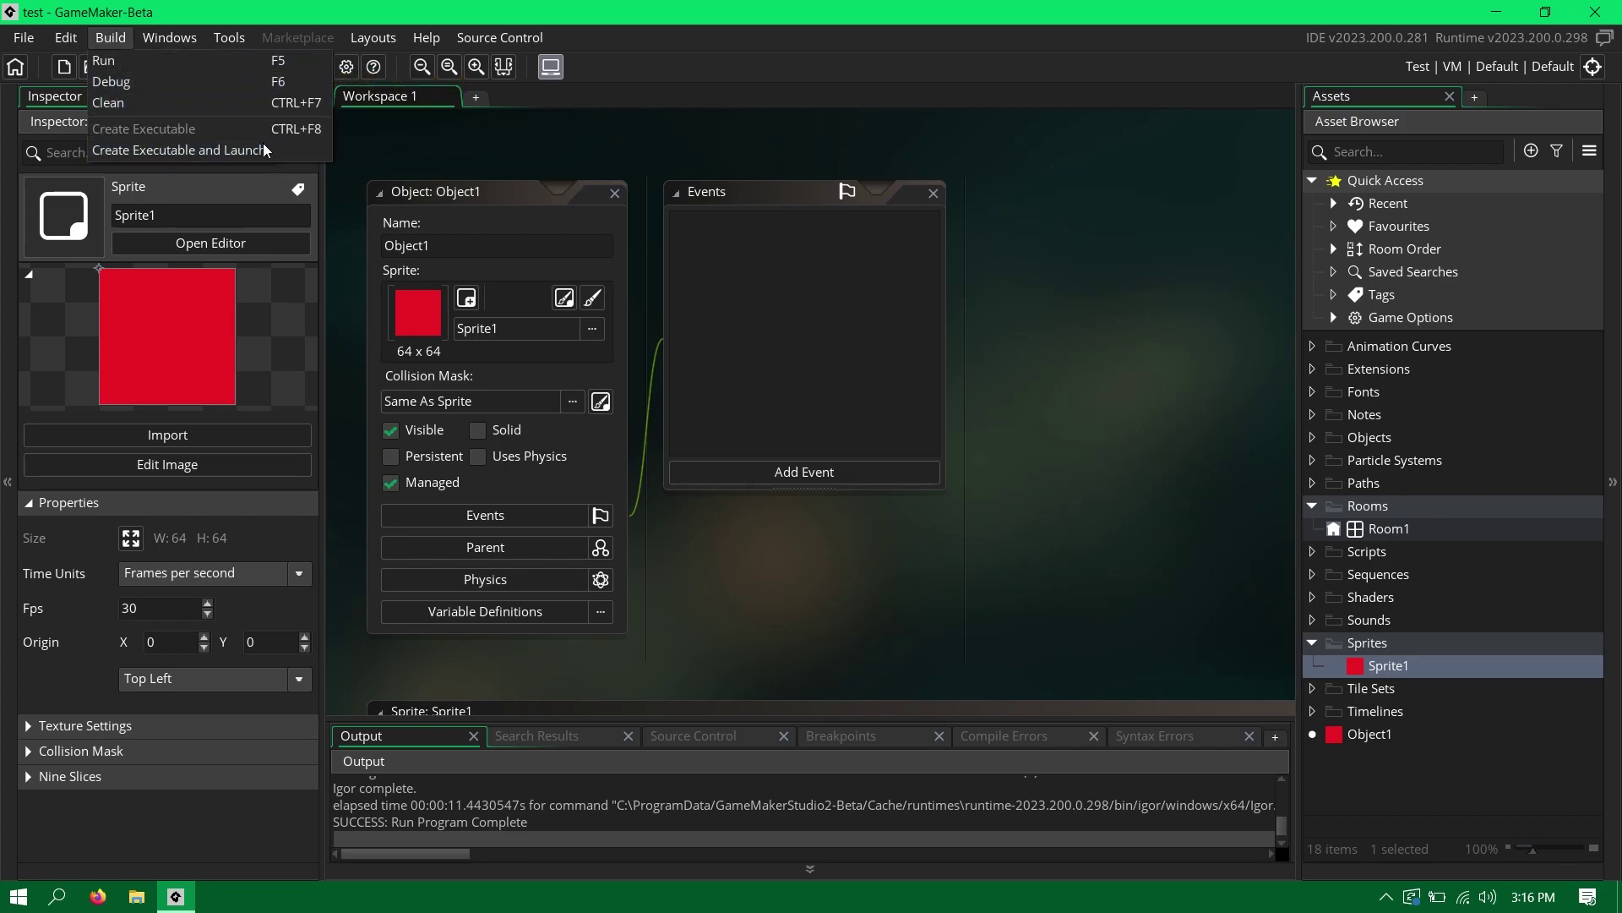
left_click(380, 207)
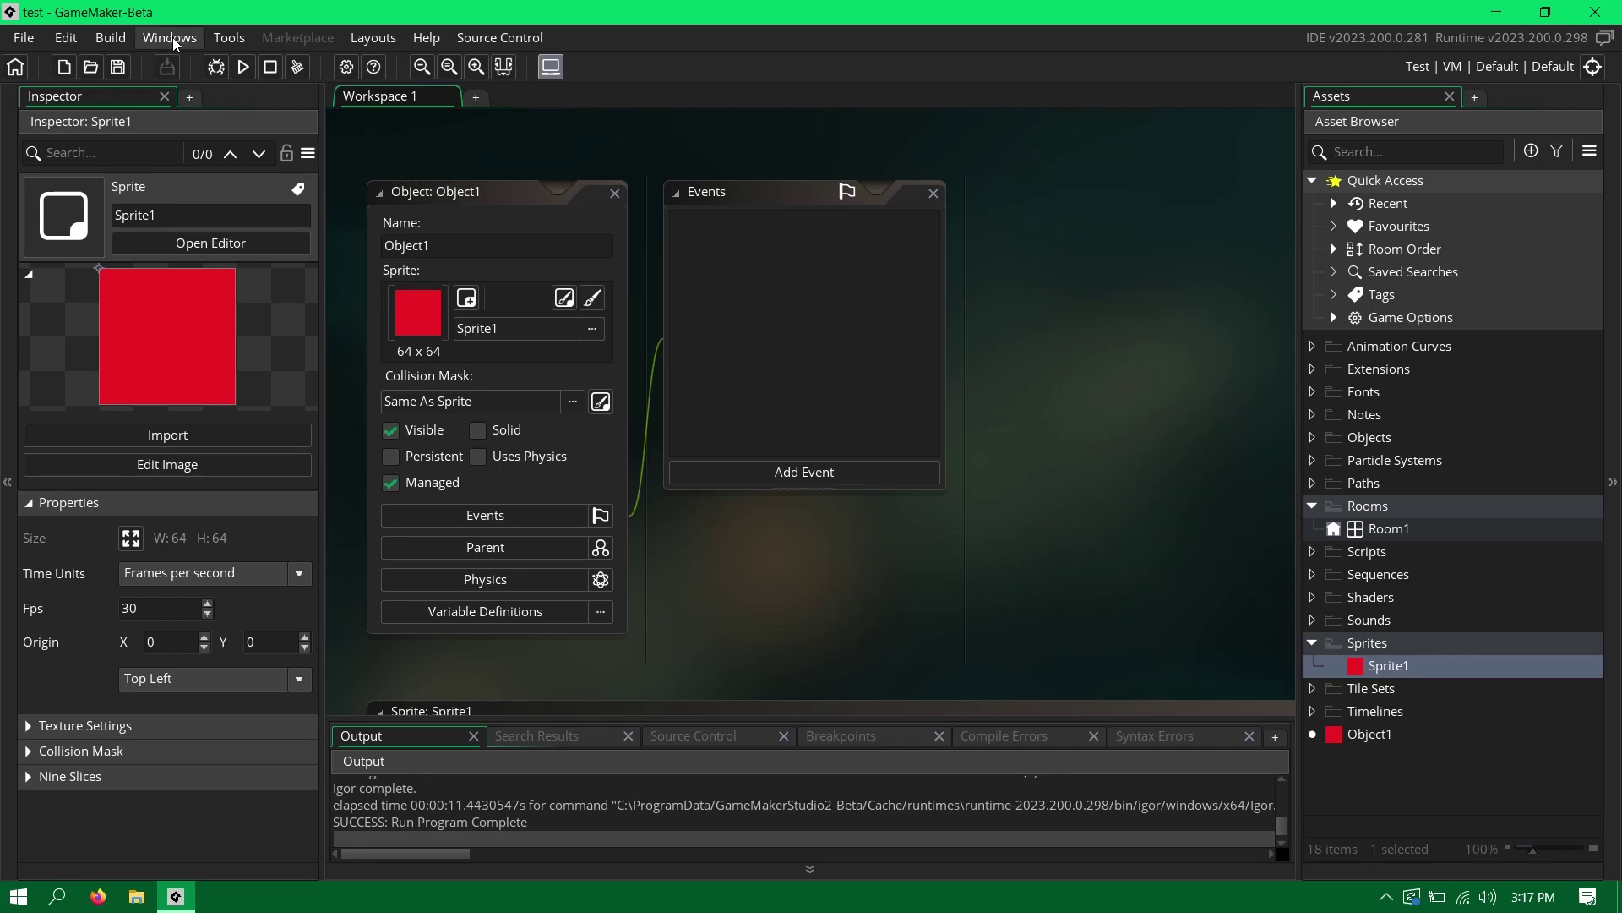
left_click(110, 39)
left_click(457, 160)
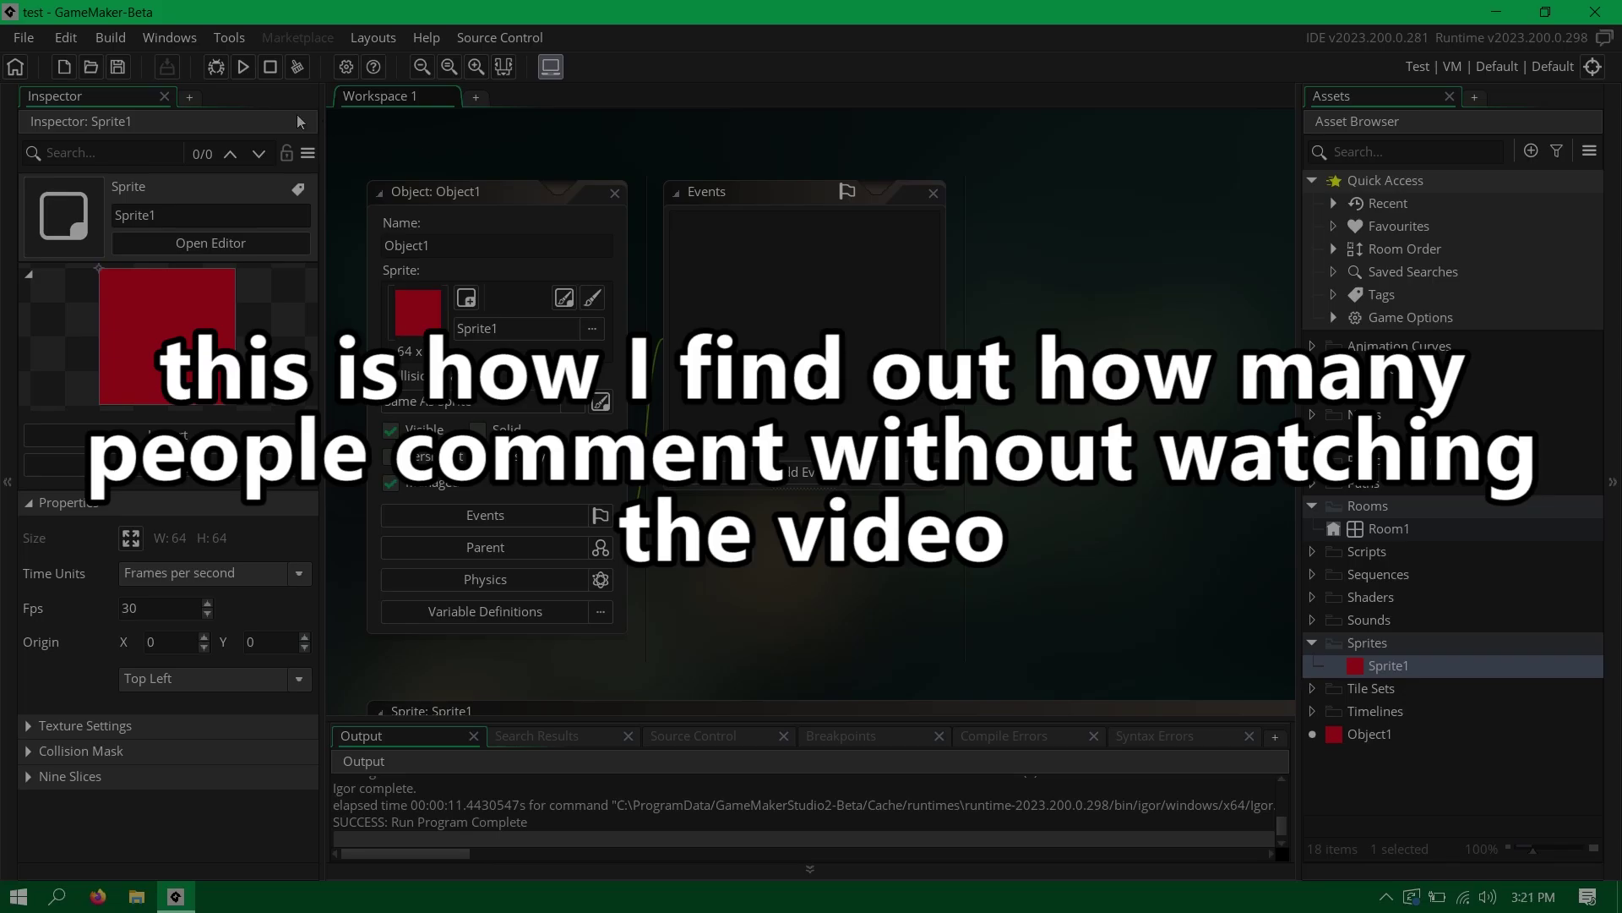
Step: Open and dismiss the File menu, then minimize GameMaker to reveal the desktop
left_click(25, 43)
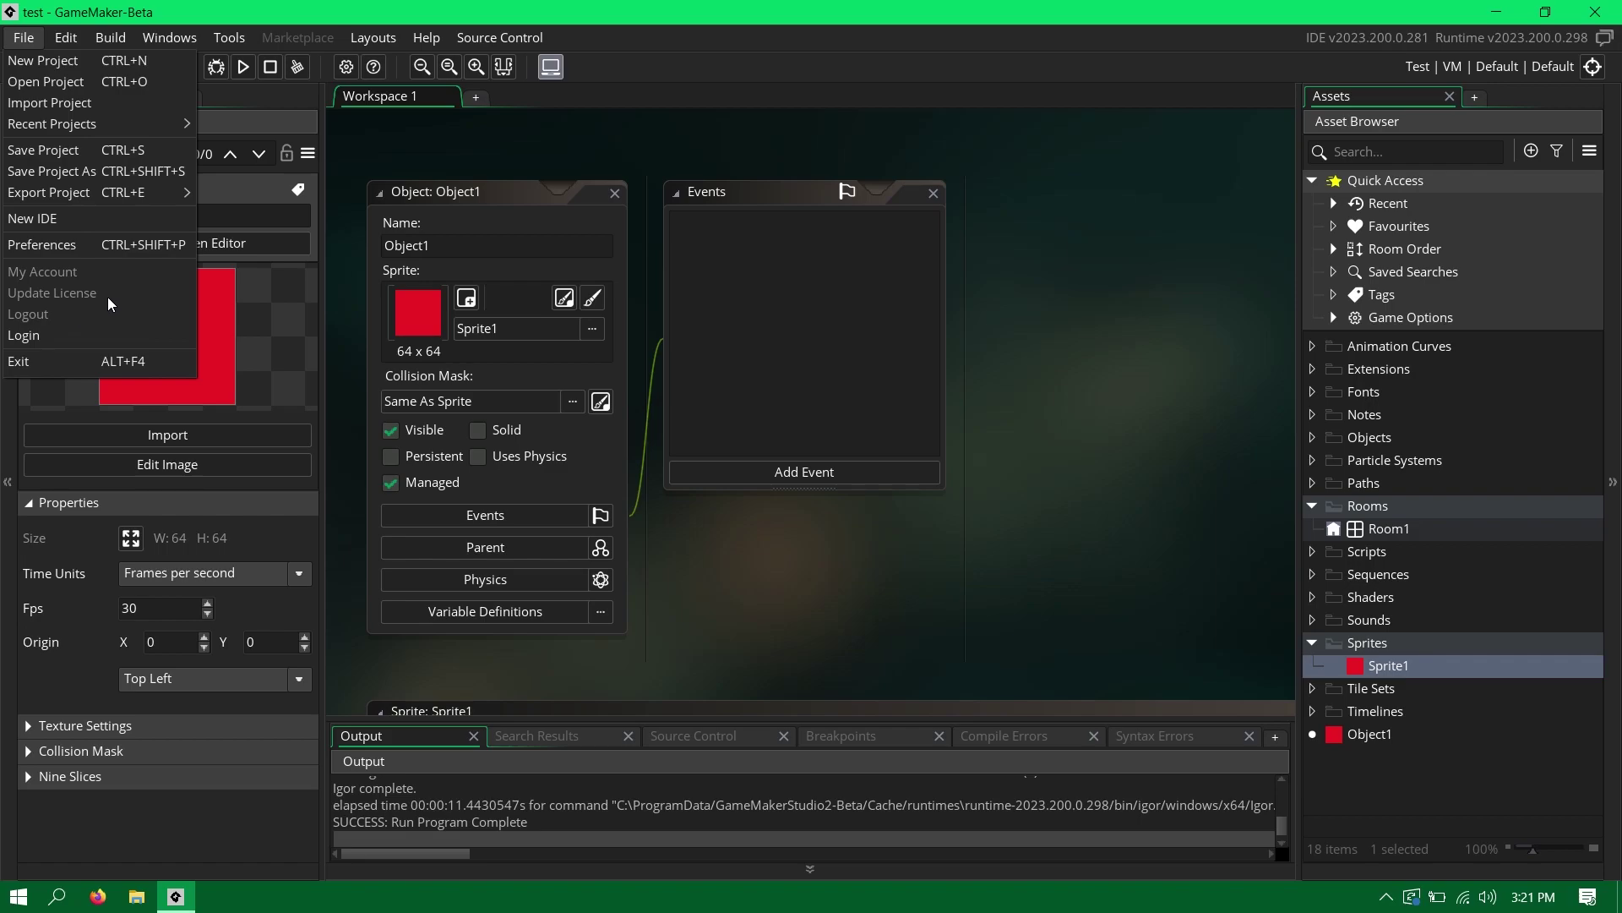
left_click(342, 157)
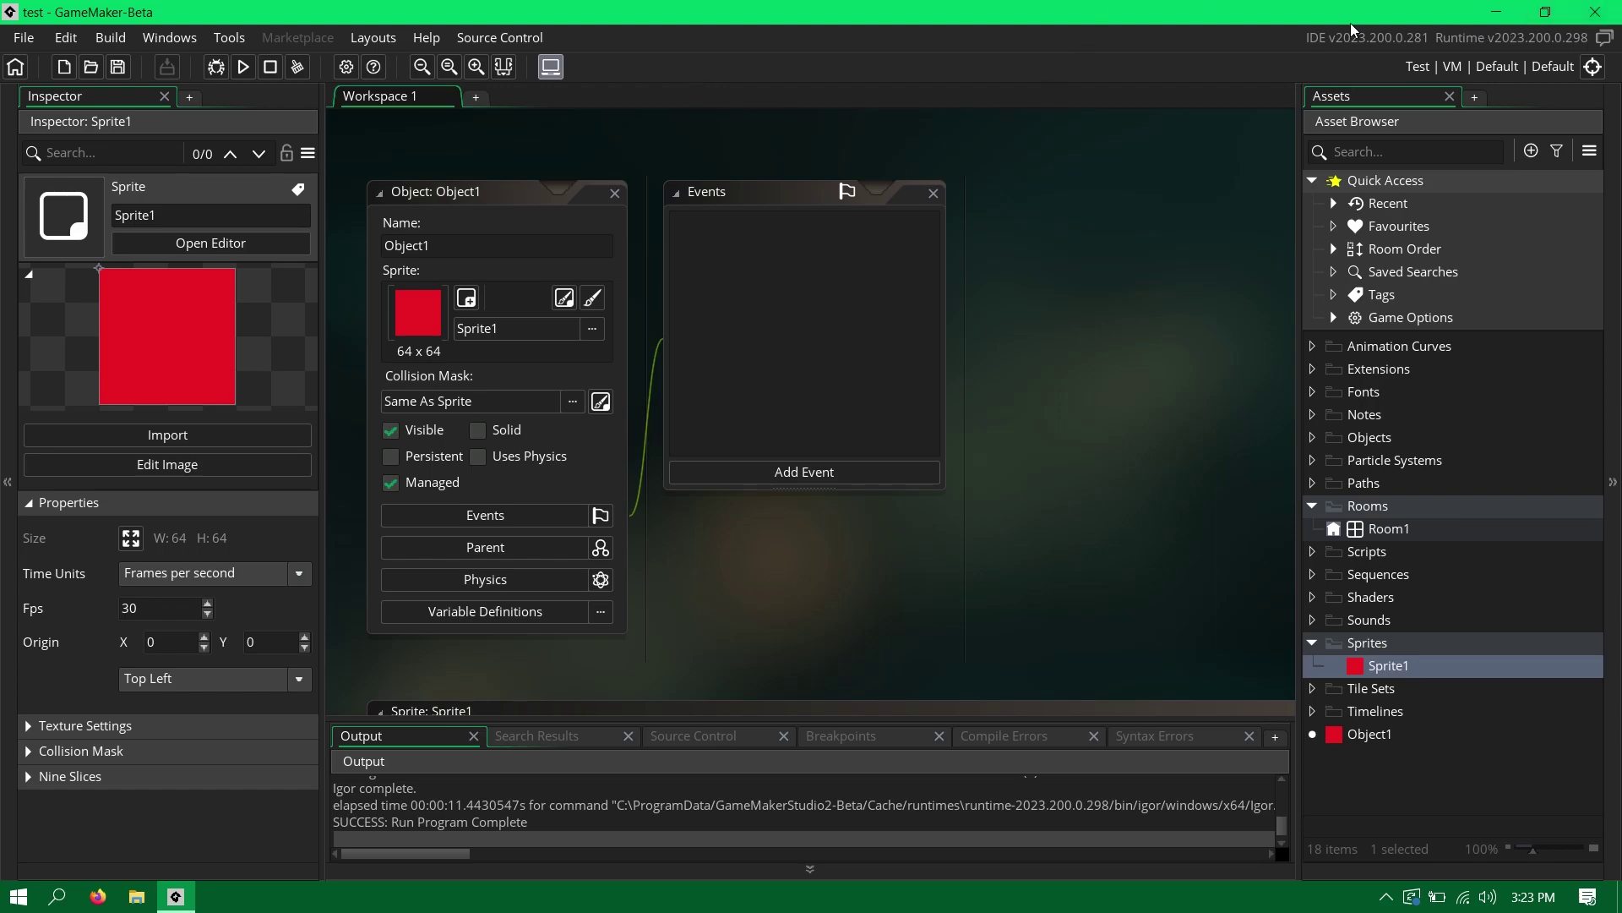
left_click(1496, 13)
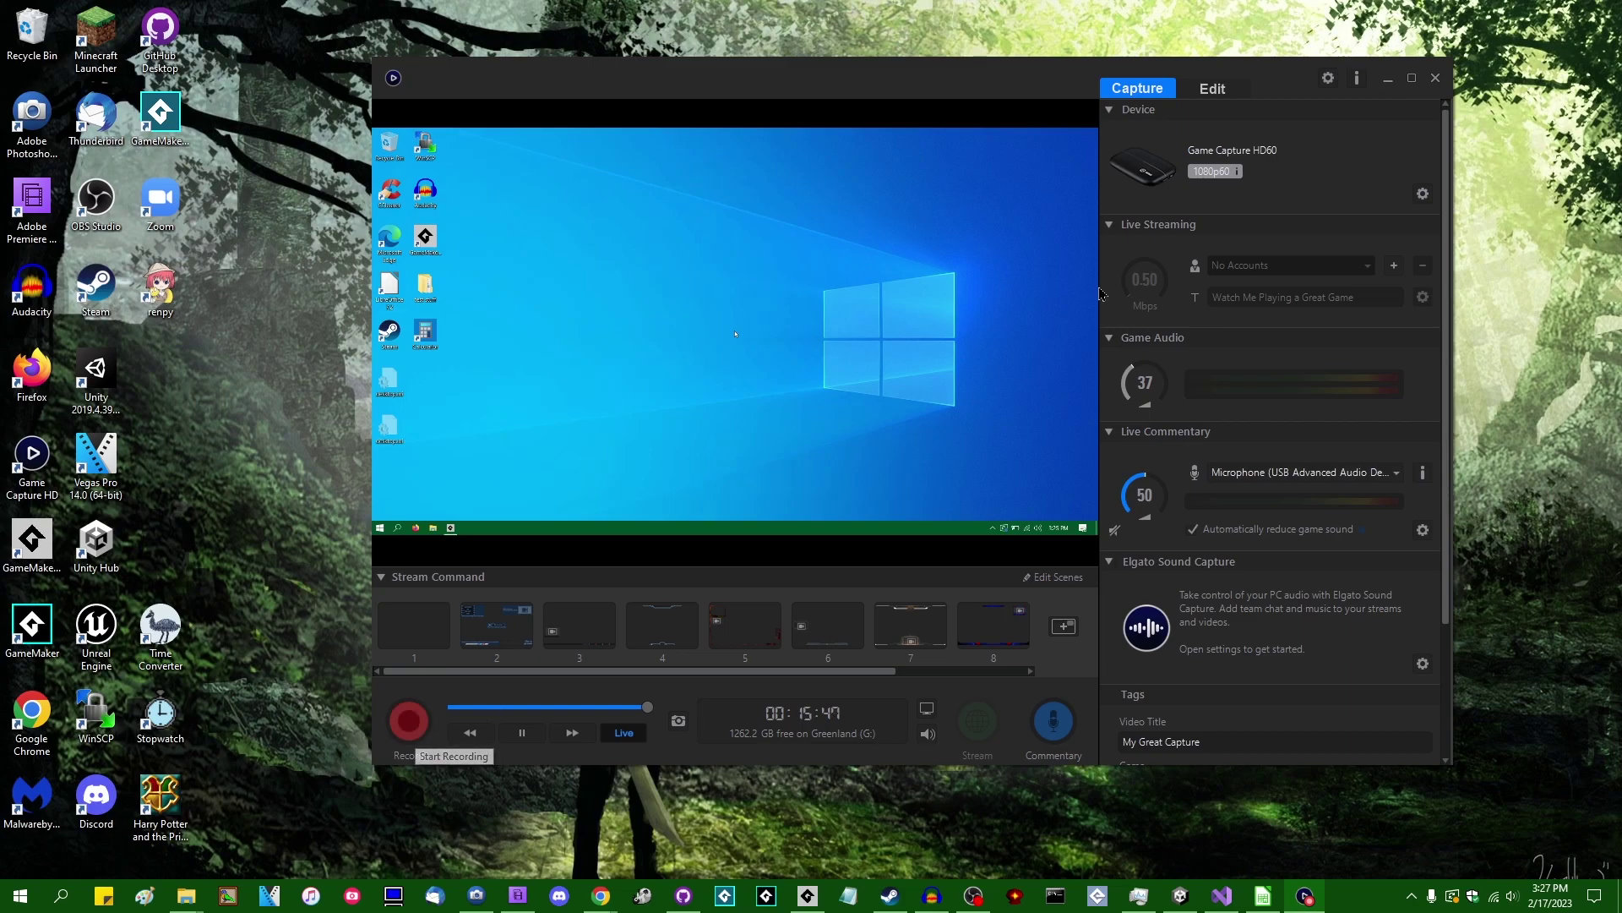
Step: Minimize Game Capture HD and restore GameMaker showing the rm_demo_level_3 room
left_click(1388, 78)
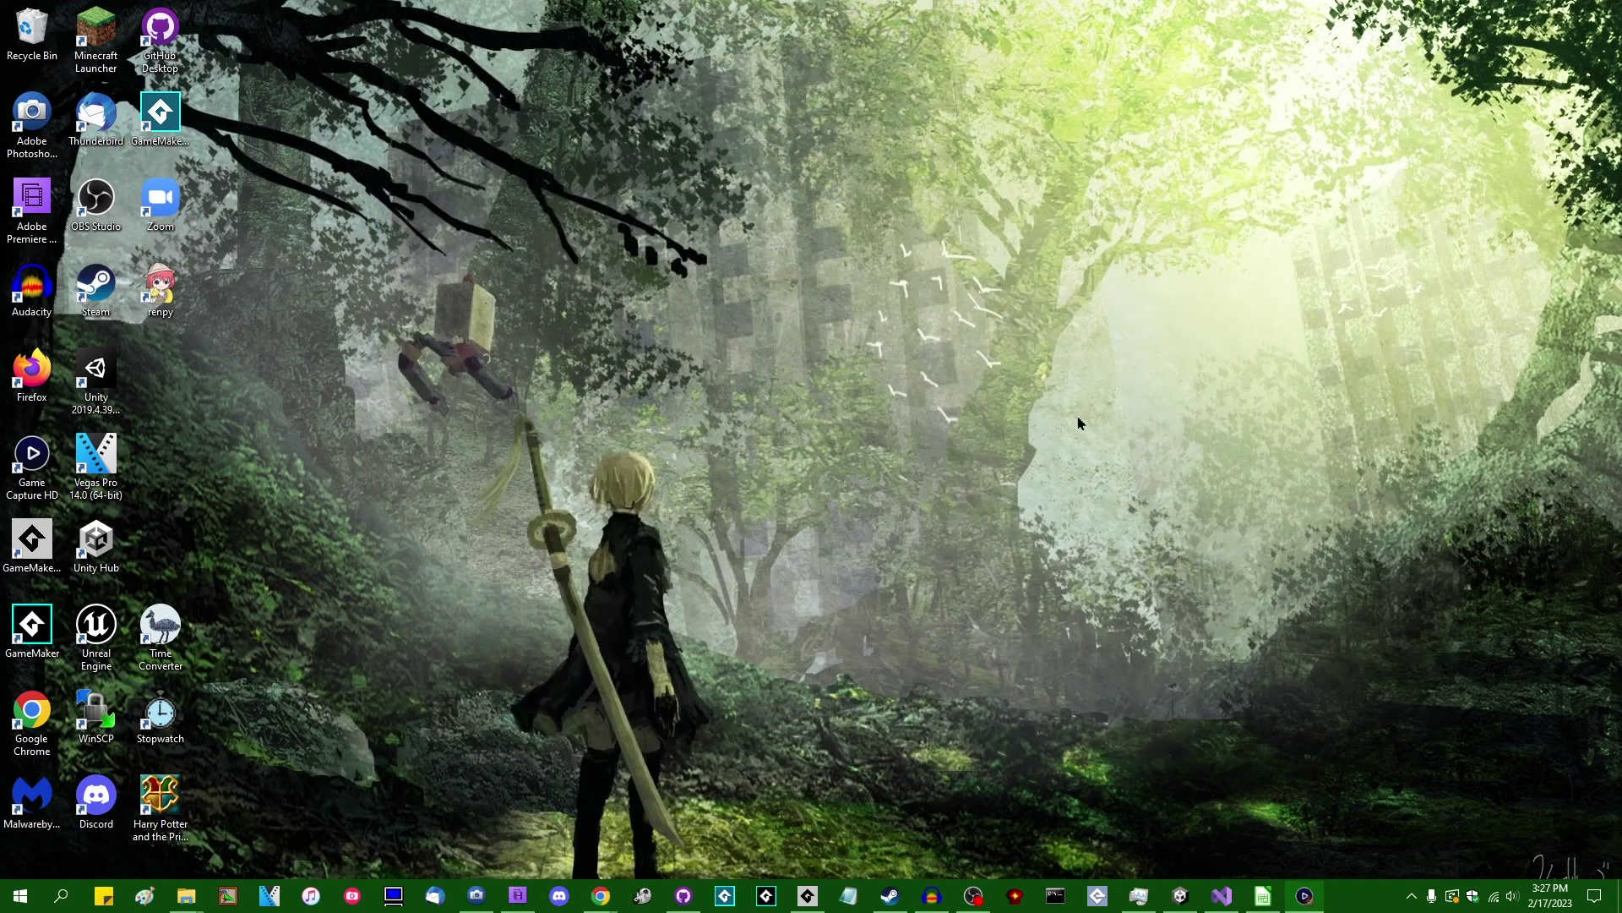
left_click(816, 906)
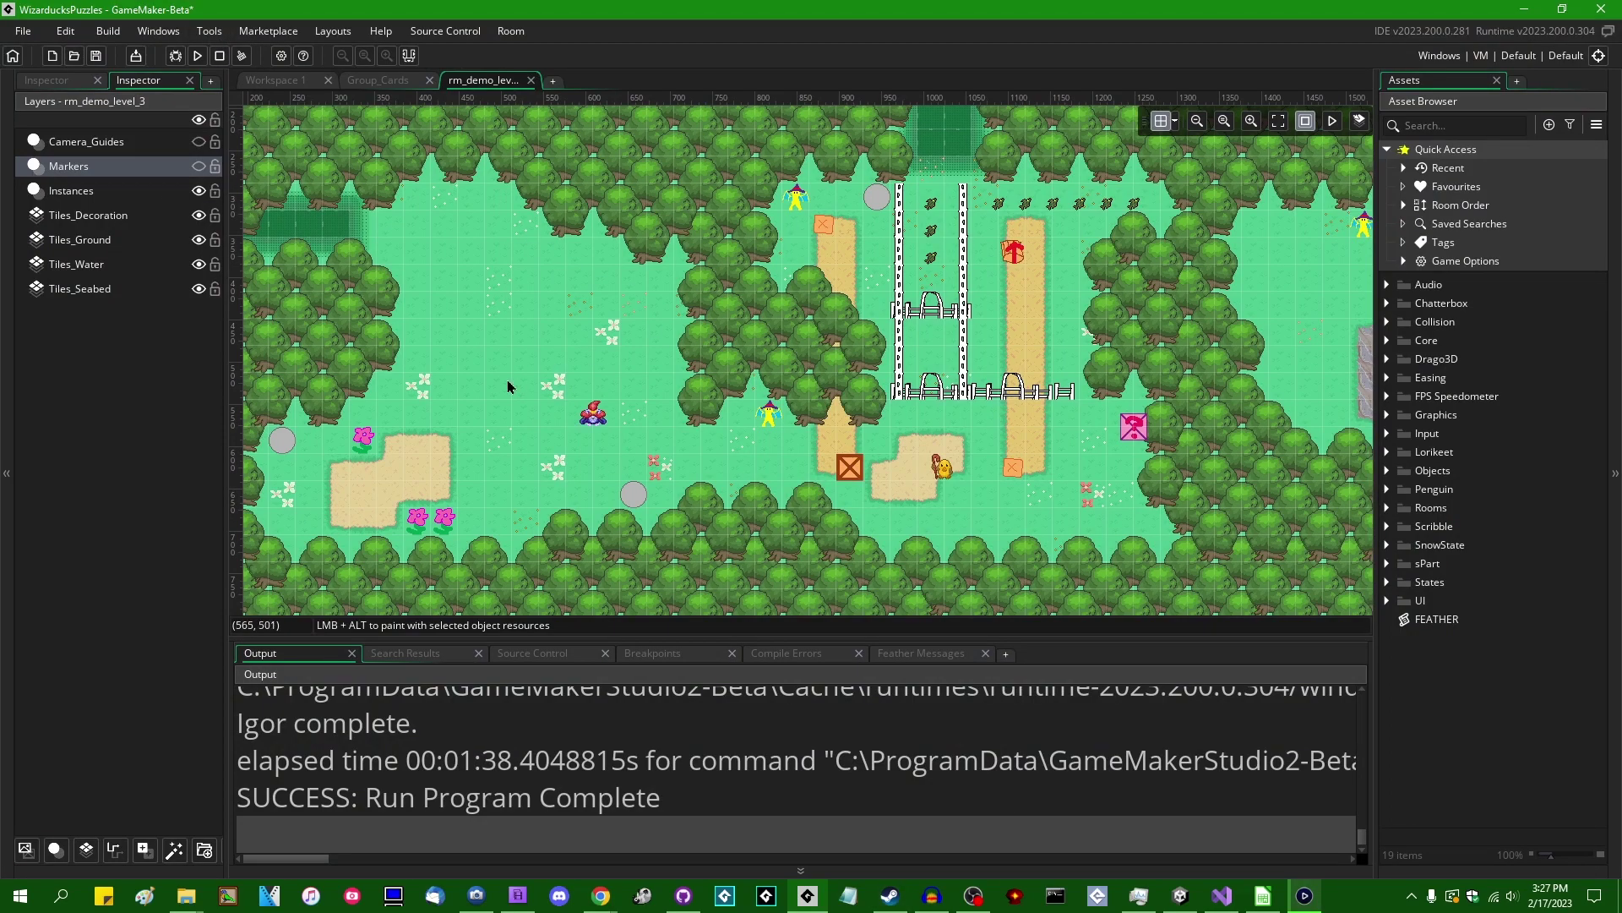
Step: Run WizarducksPuzzles, choose New Game on its title menu, then close the game window
left_click(200, 59)
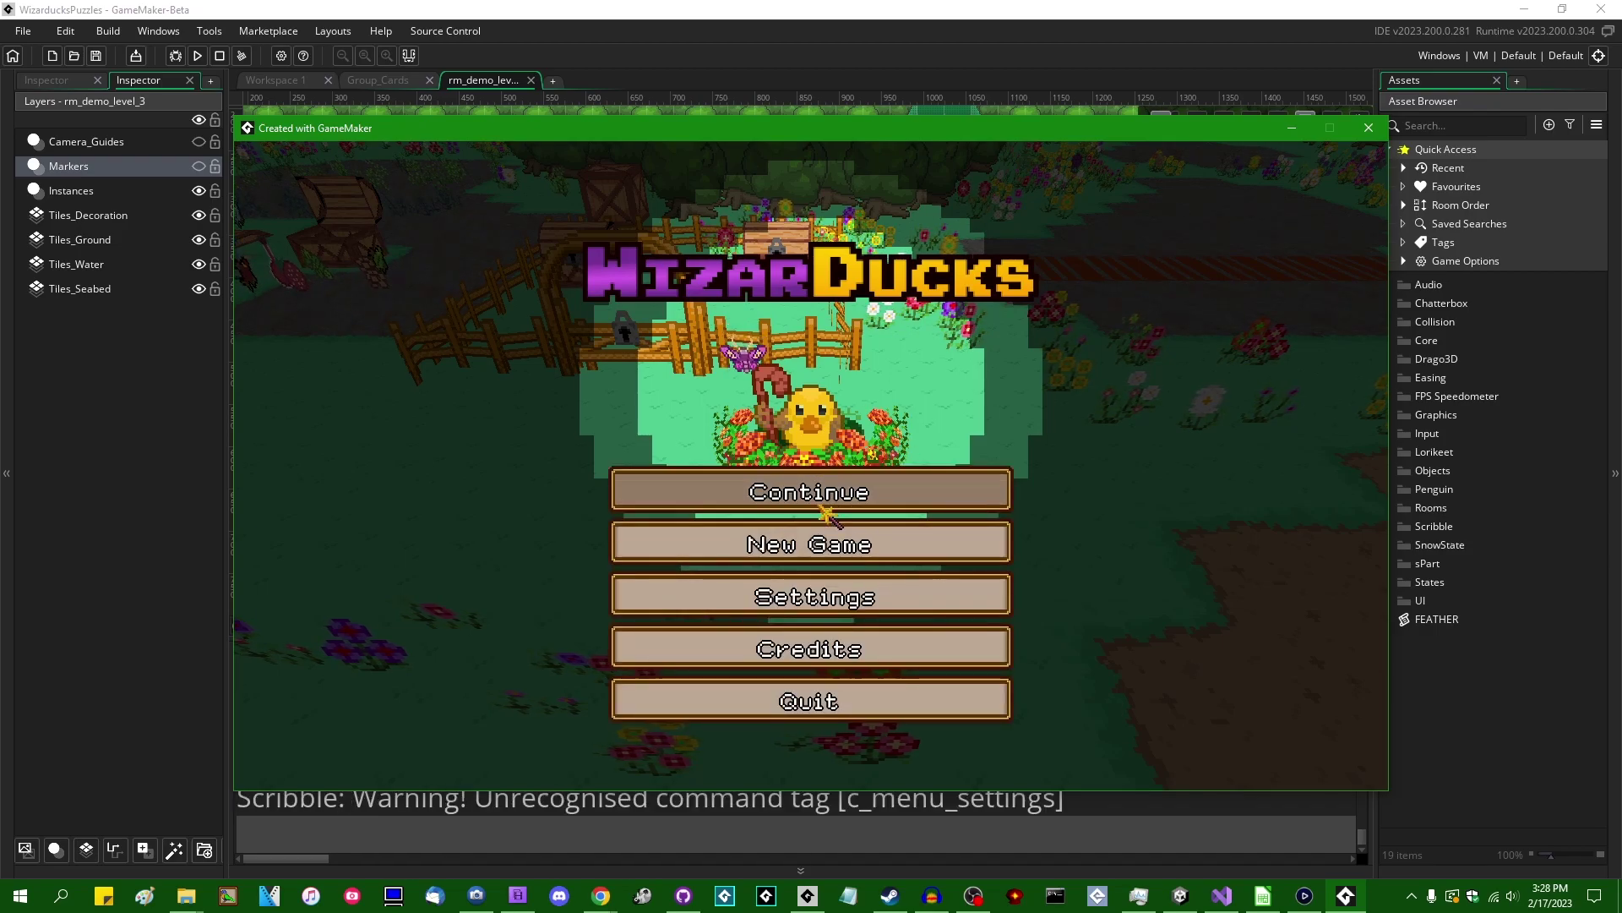
left_click(886, 547)
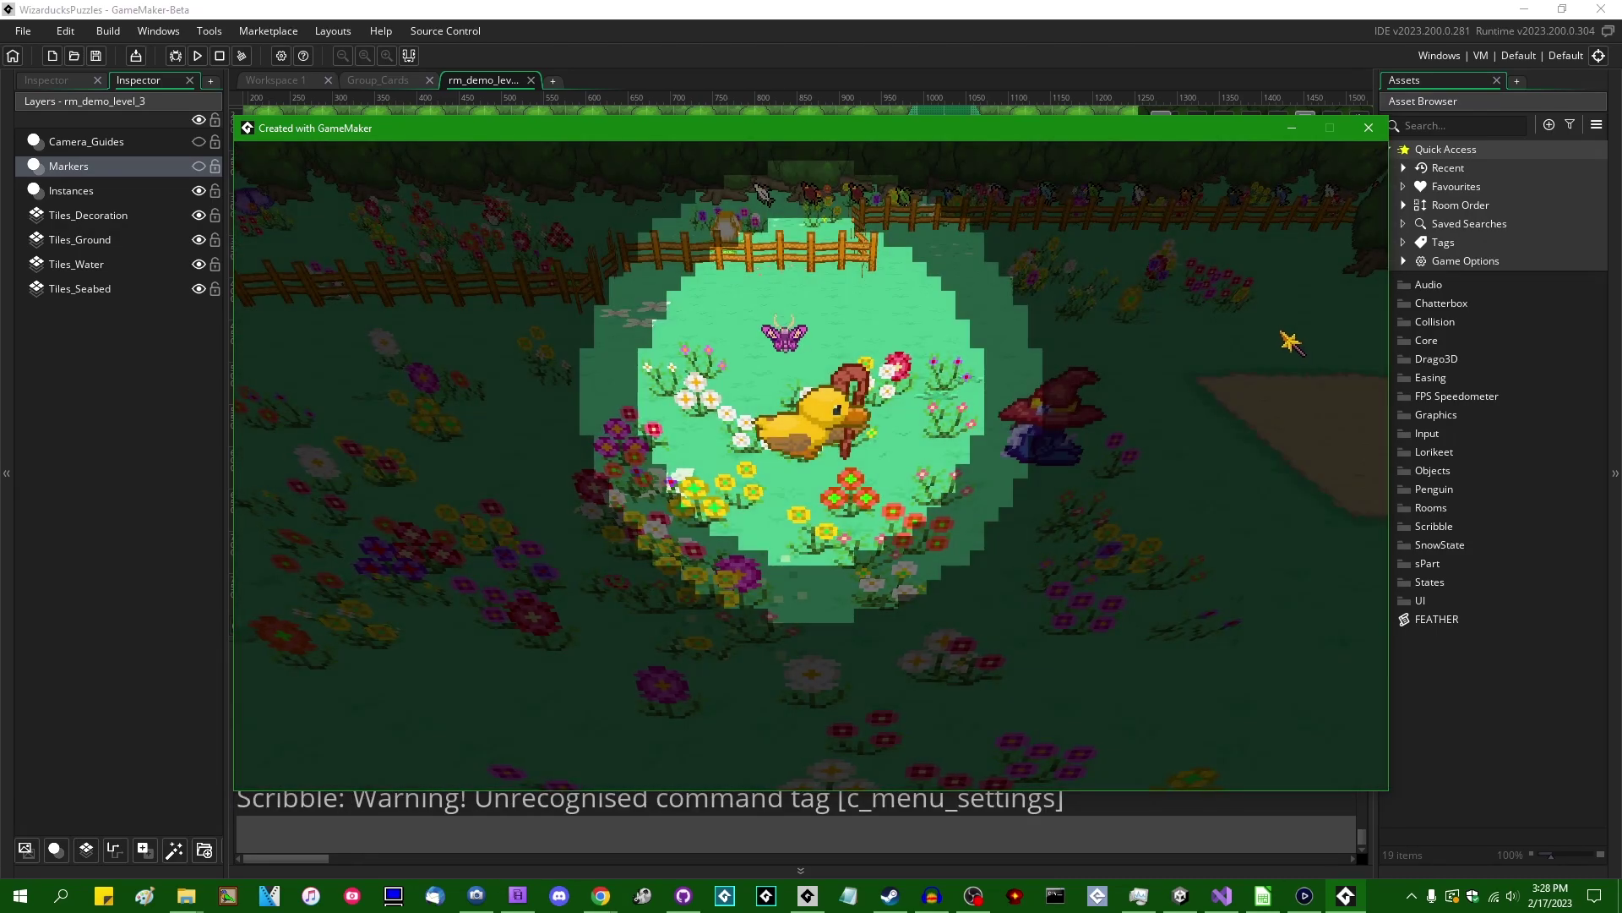
left_click(1369, 128)
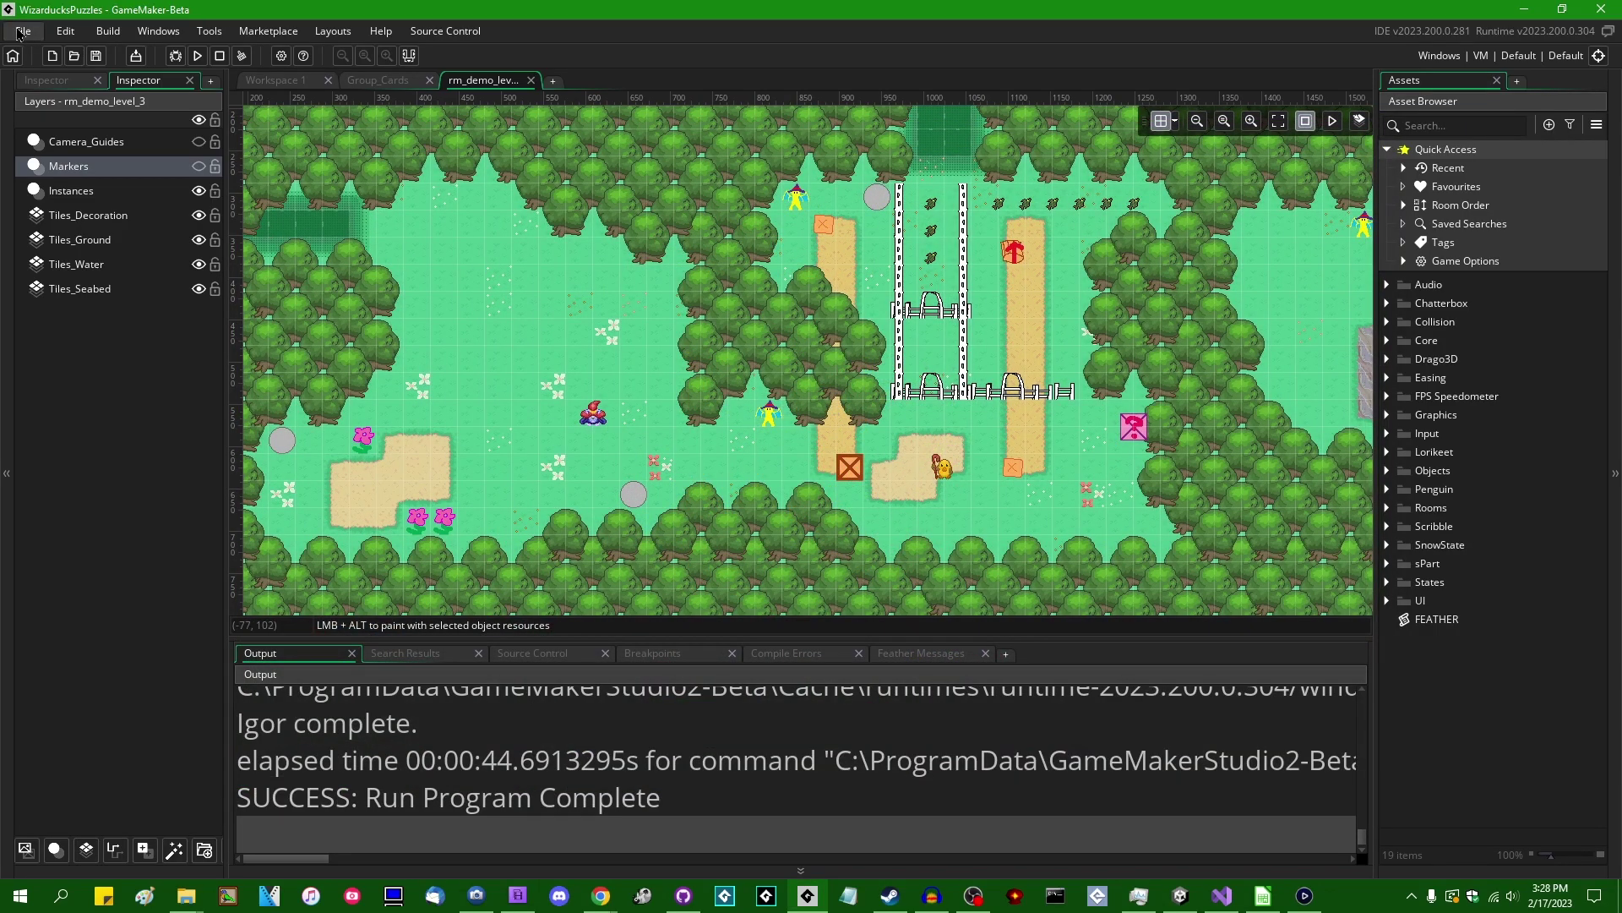
Step: Log out of the GameMaker account via File > Logout and start a build
left_click(23, 30)
left_click(76, 259)
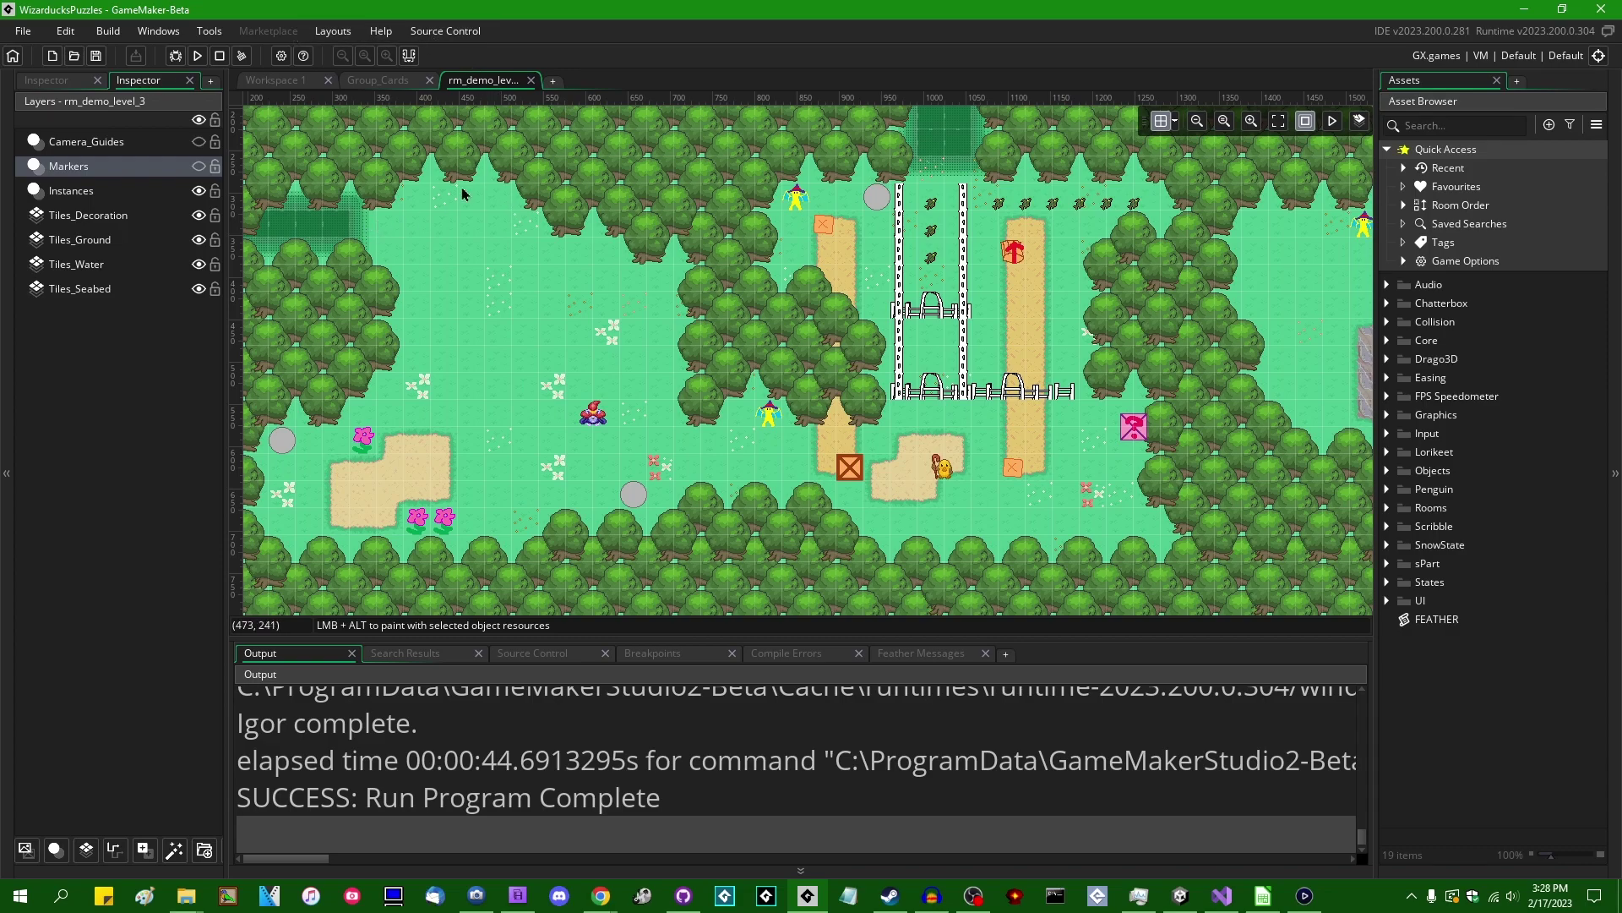
left_click(26, 34)
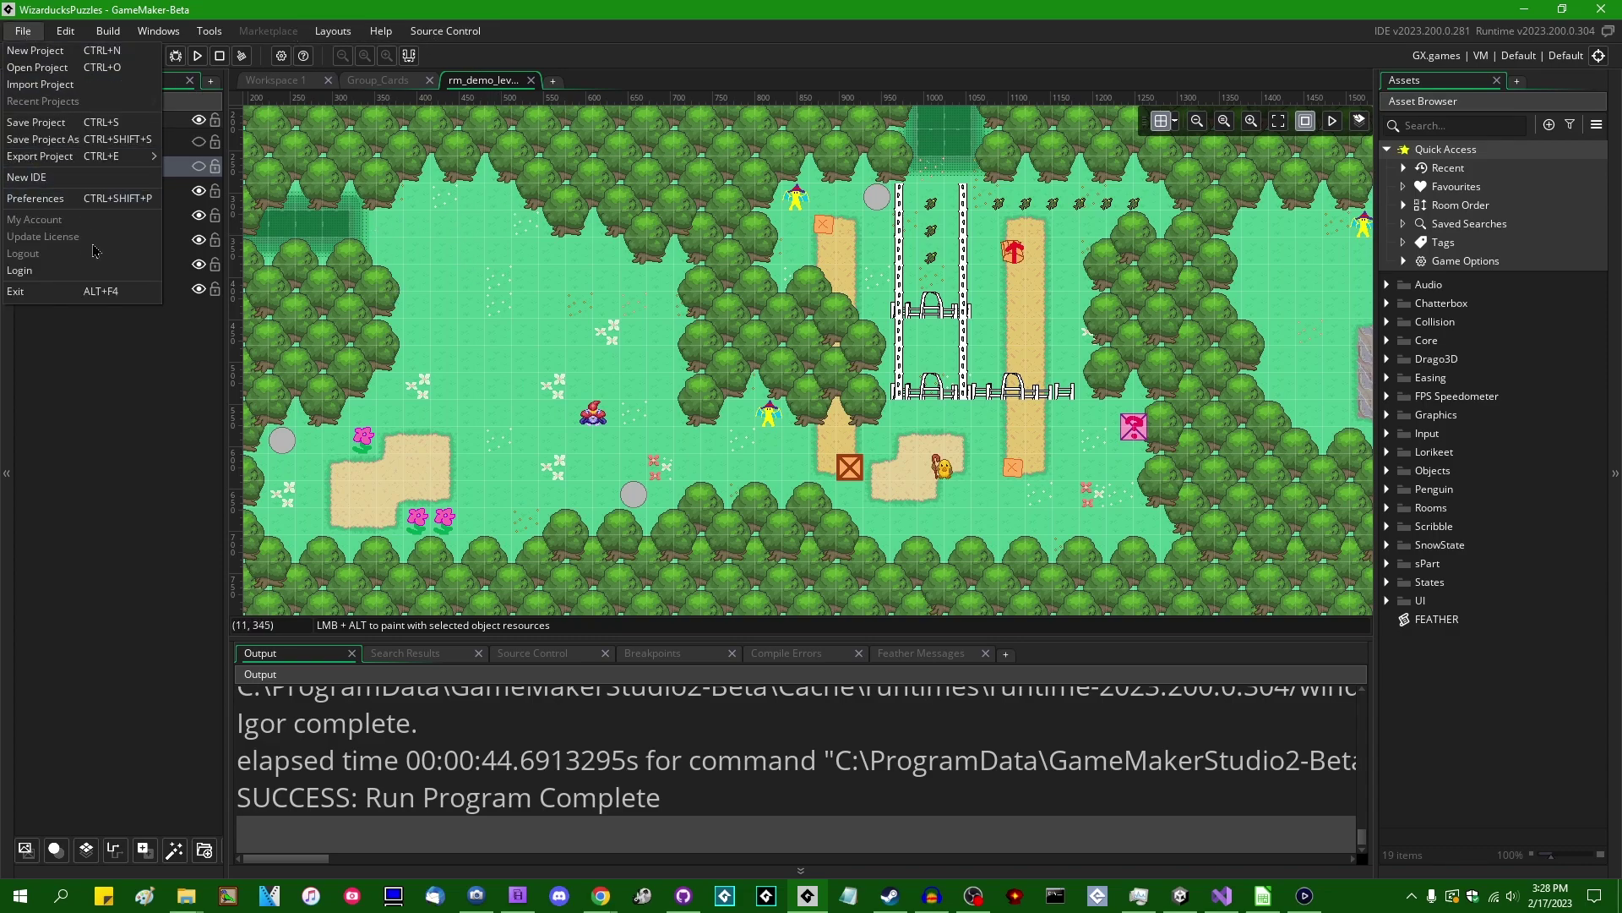
left_click(93, 391)
left_click(198, 56)
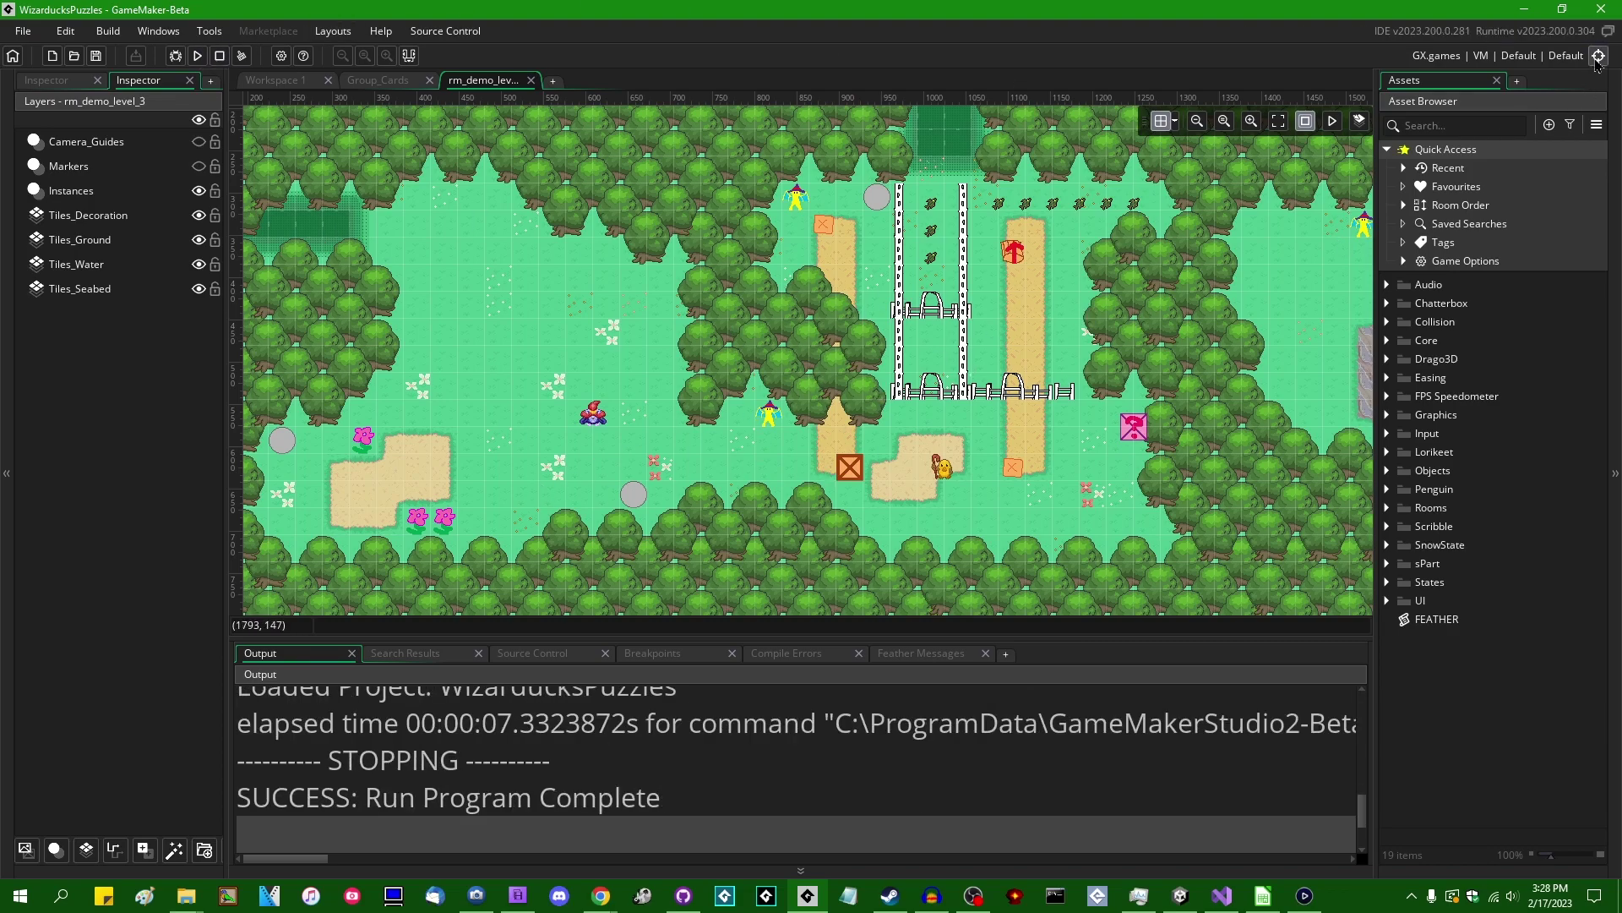
Step: Switch the build target to Test and run the game to its WizarDucks title menu
left_click(1598, 55)
left_click(906, 119)
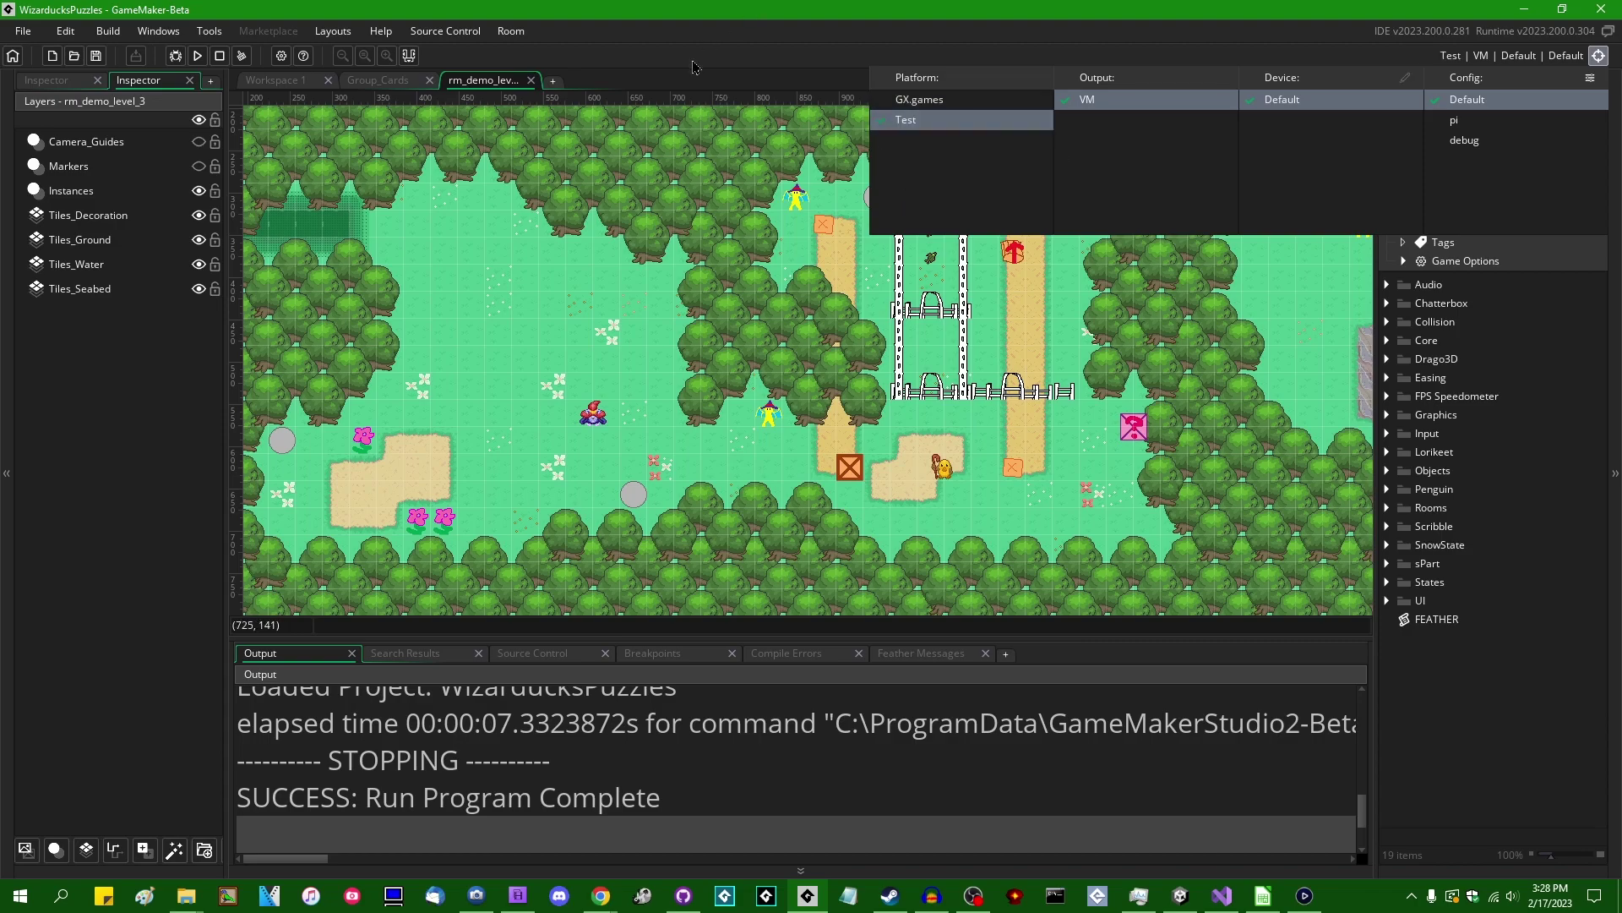
left_click(198, 63)
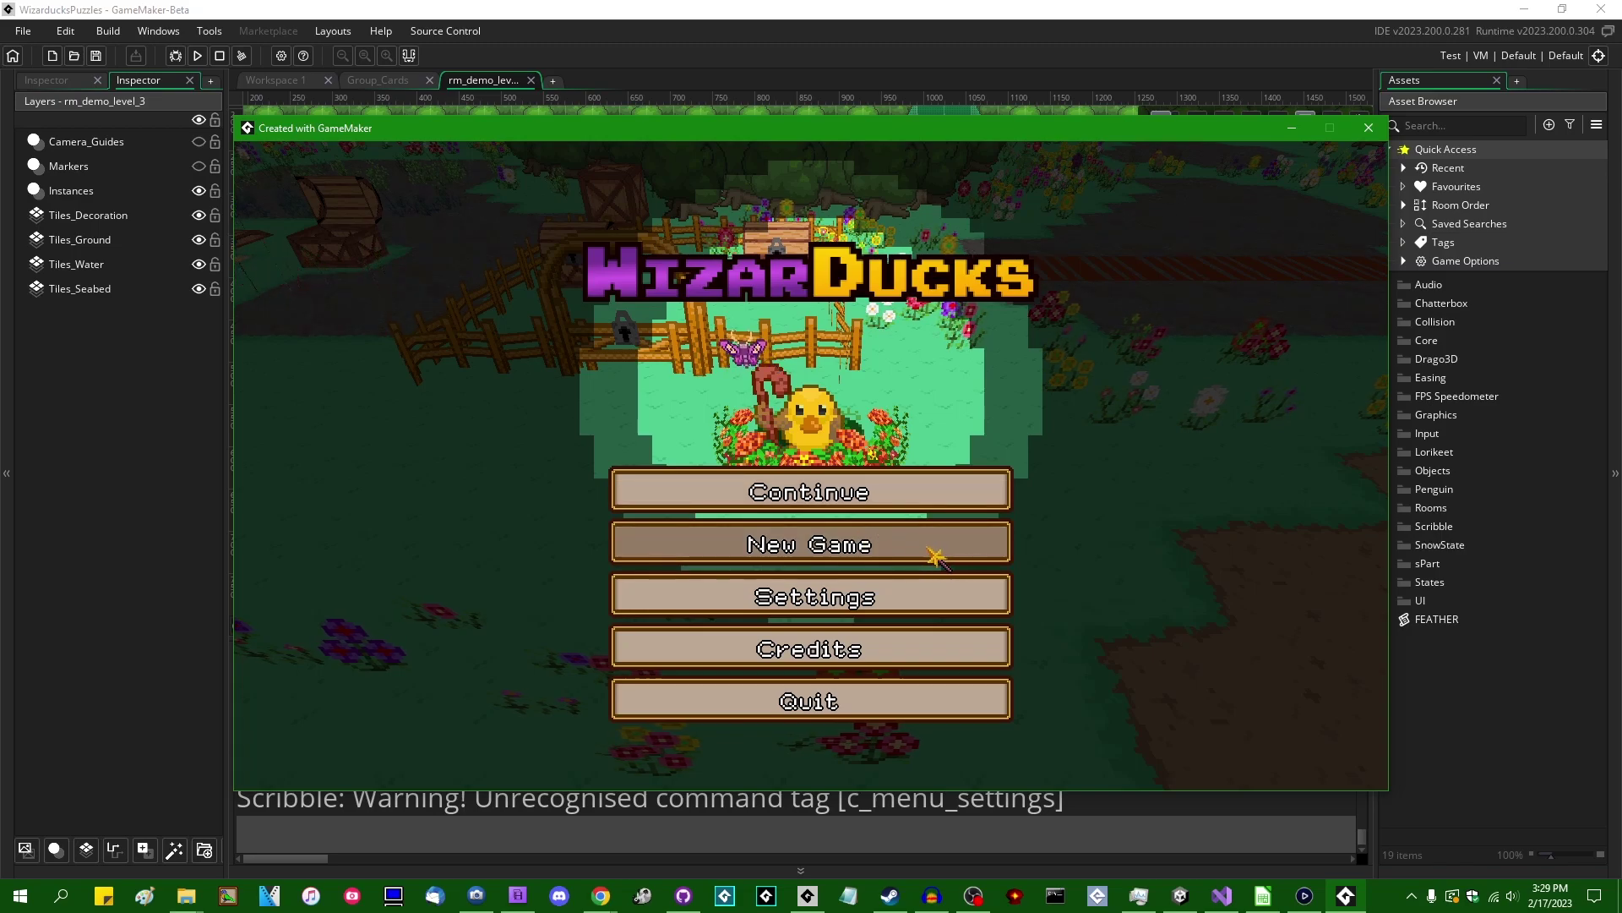
Step: Start a New Game in WizarDucks, advance two Wizardoggo dialogue lines, and close the game window
left_click(929, 547)
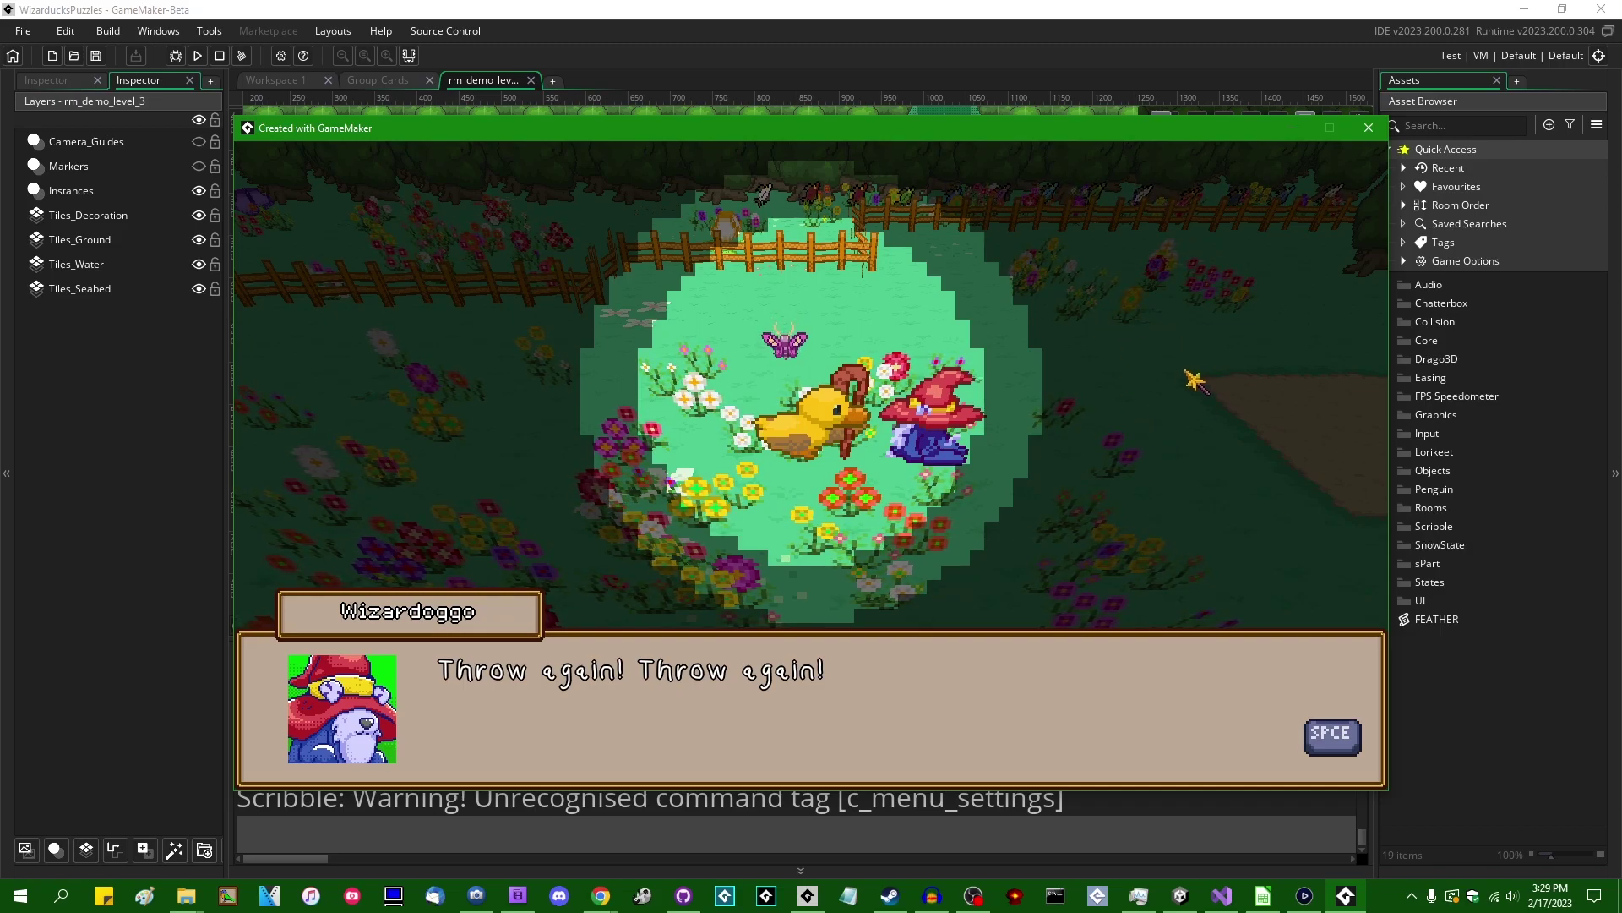
key("space")
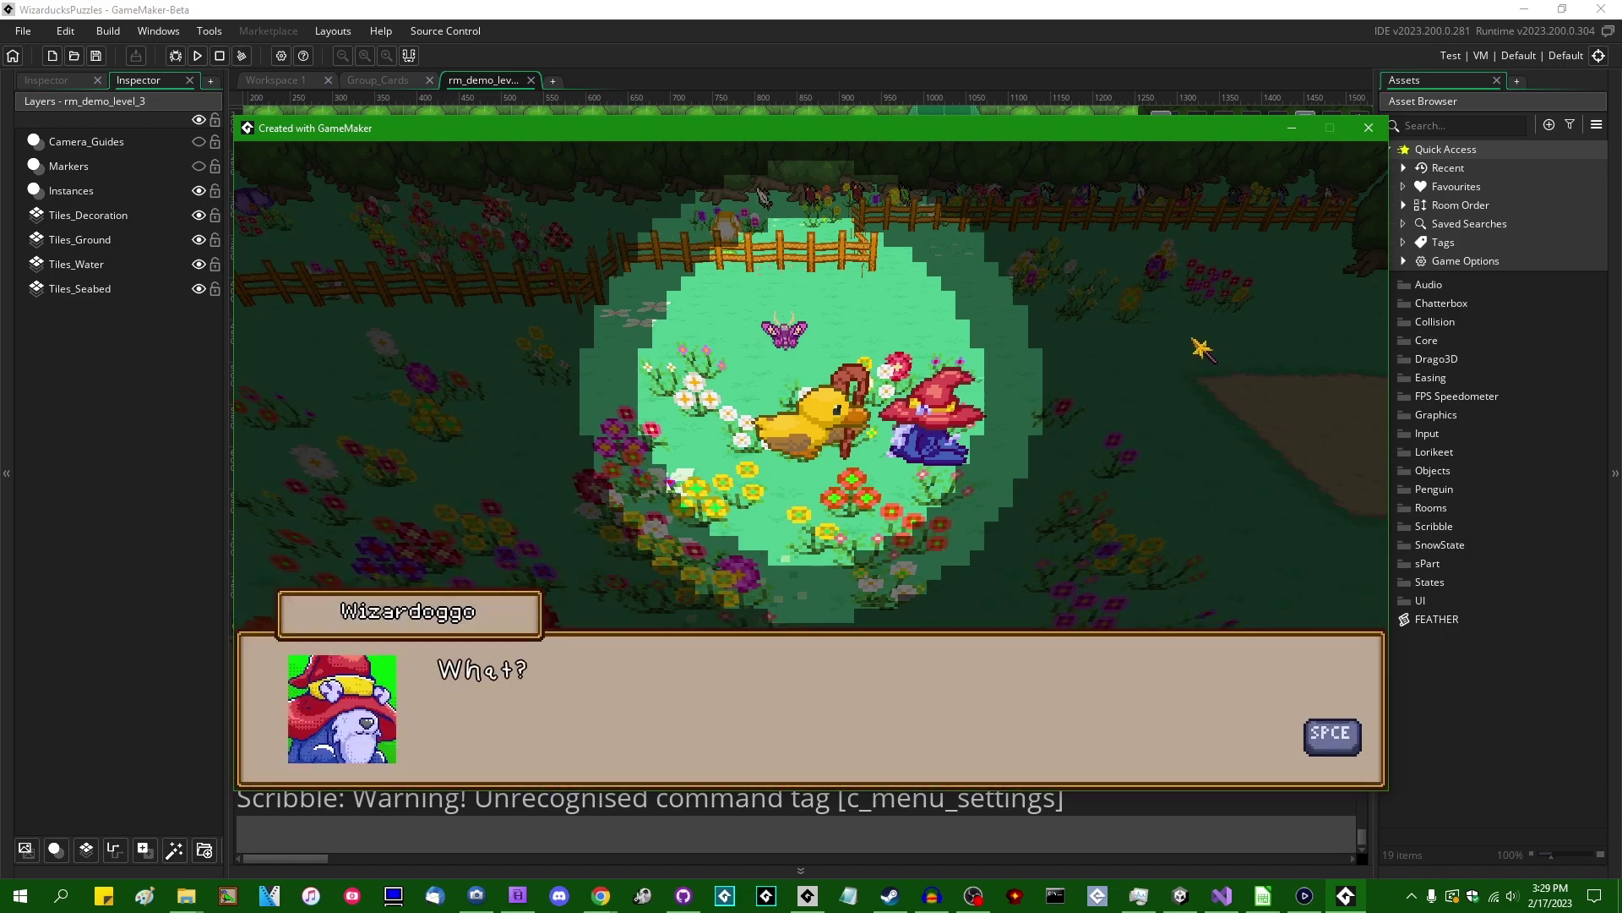
key("space")
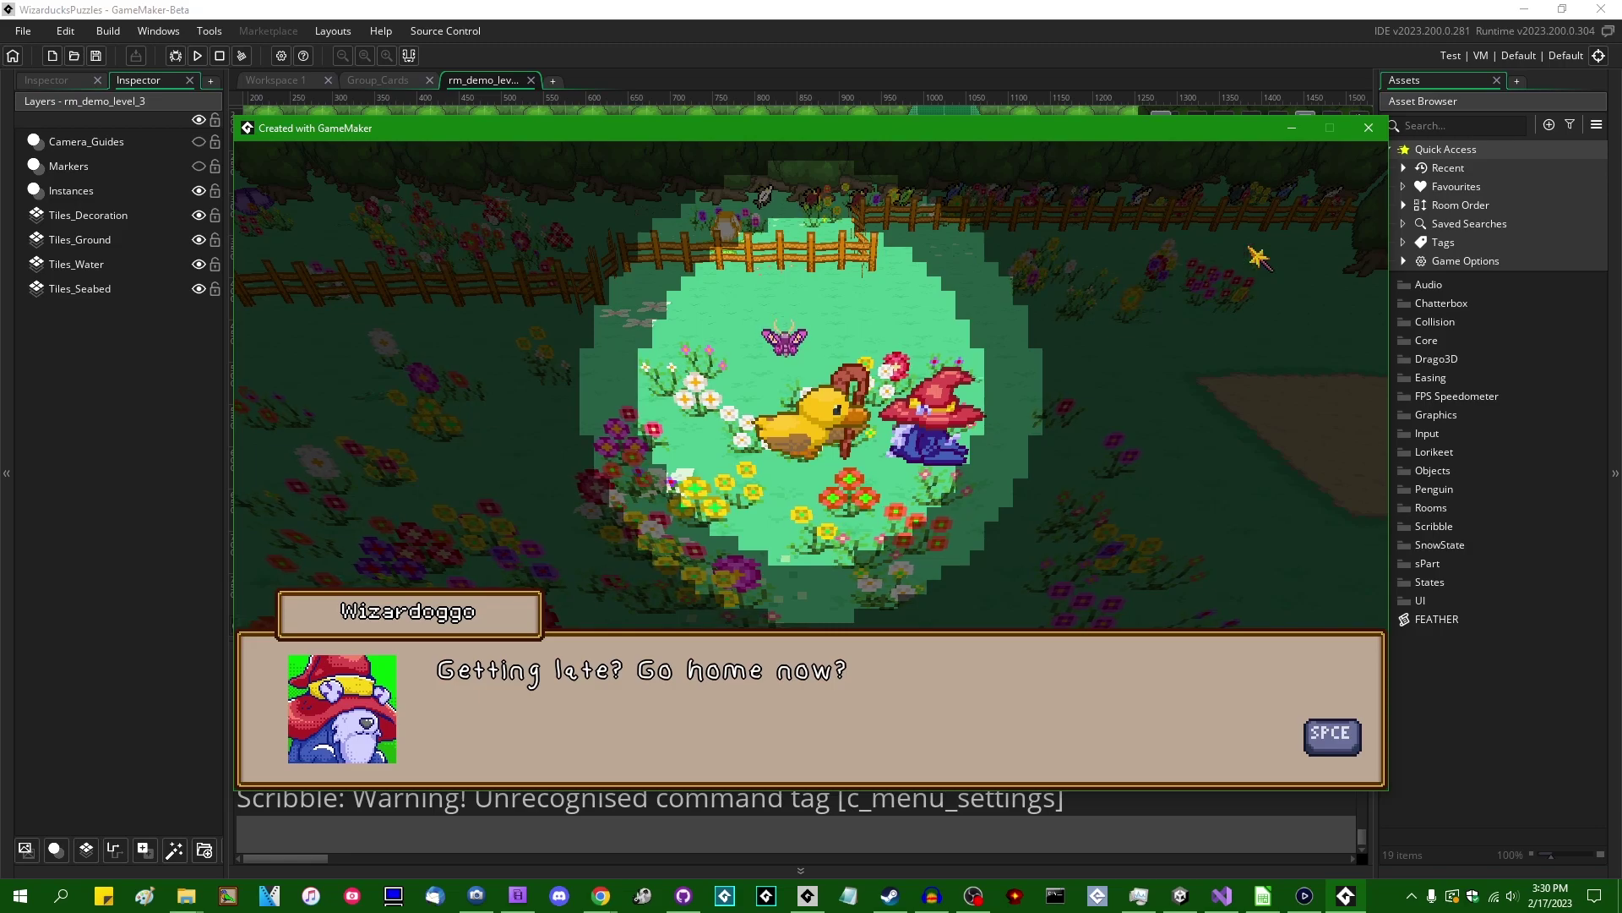
left_click(1369, 128)
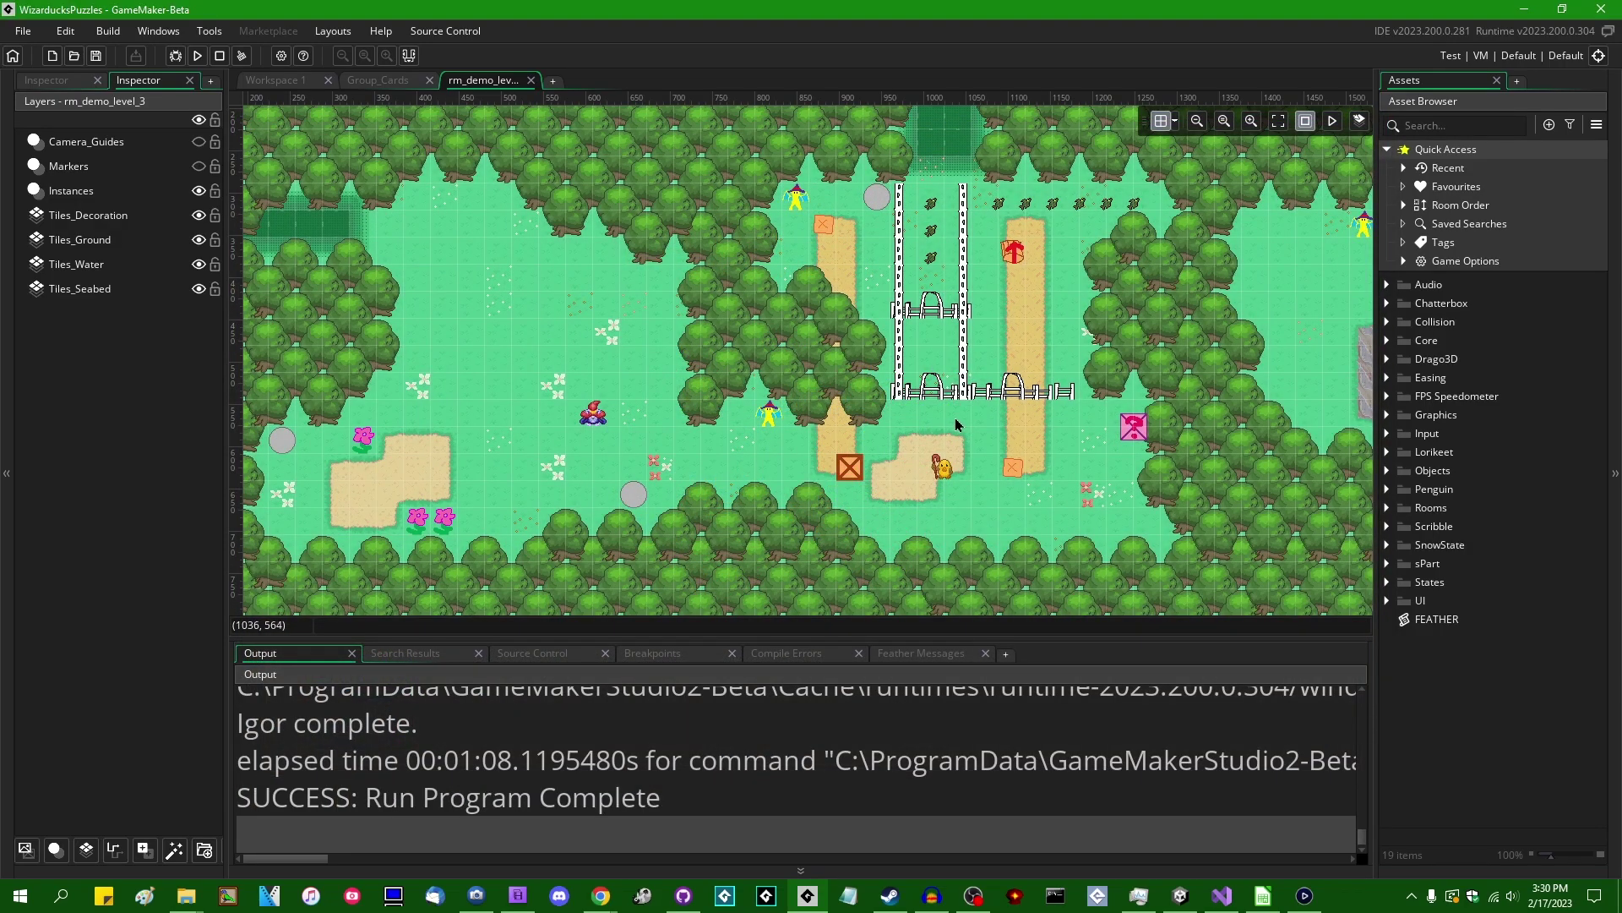